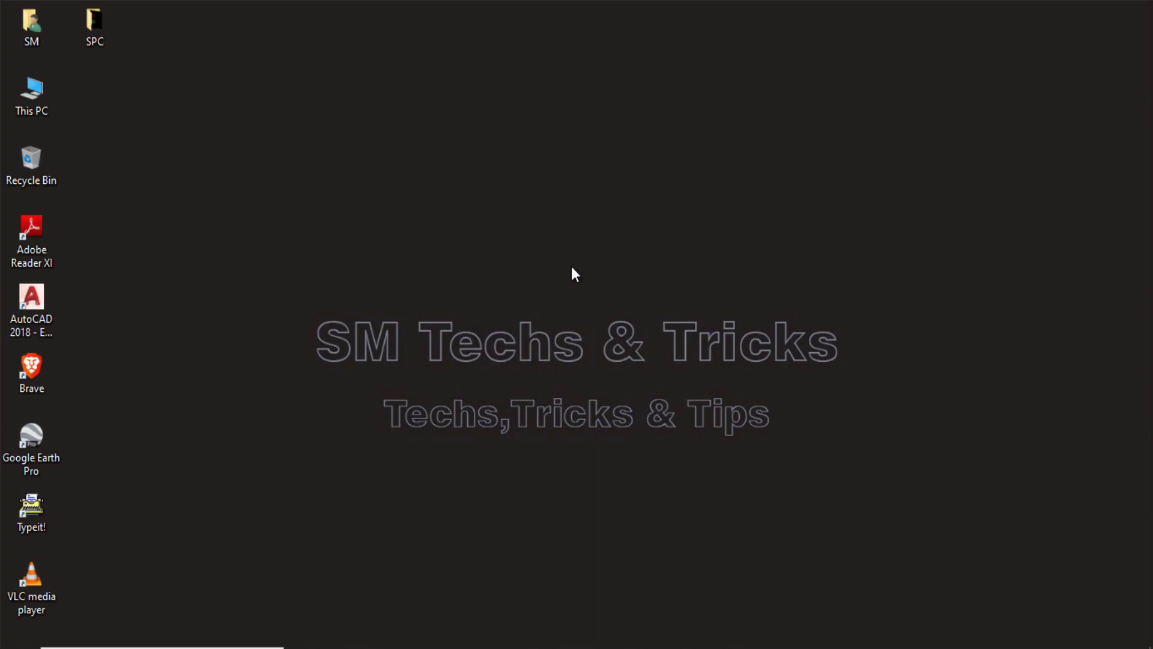
# Inspect the red and green B1 blocks in Properties, identifying them as Block 1 and Block 2.
pyautogui.rightClick(571, 265)
pyautogui.click(603, 315)
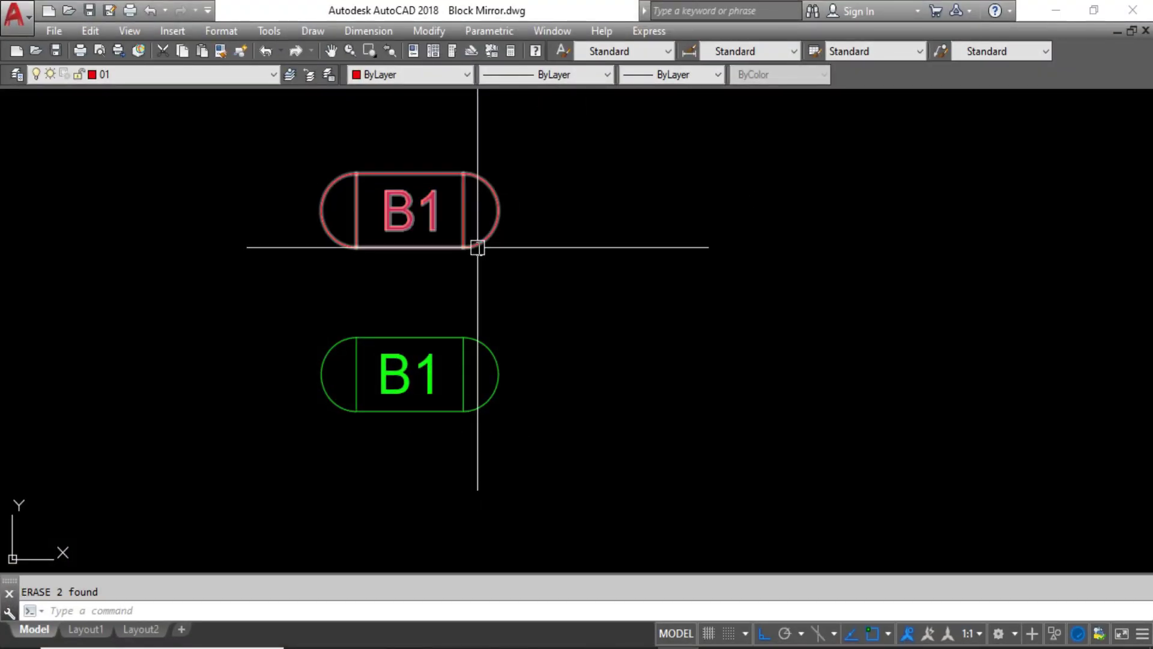
pyautogui.moveTo(477, 248)
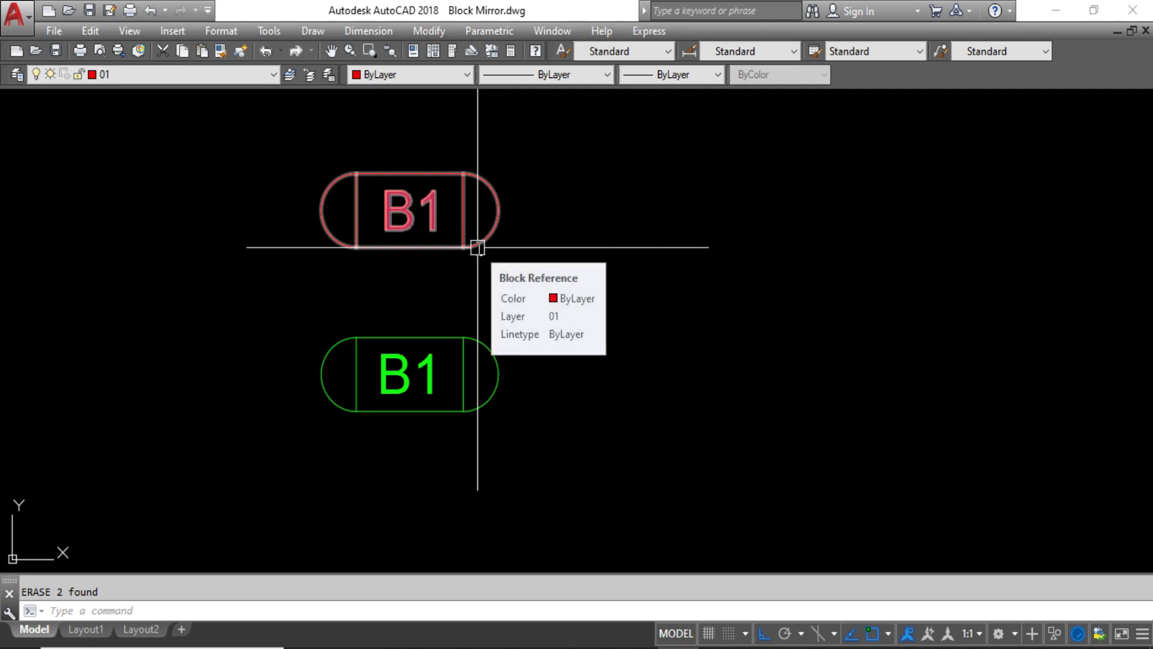
pyautogui.click(478, 247)
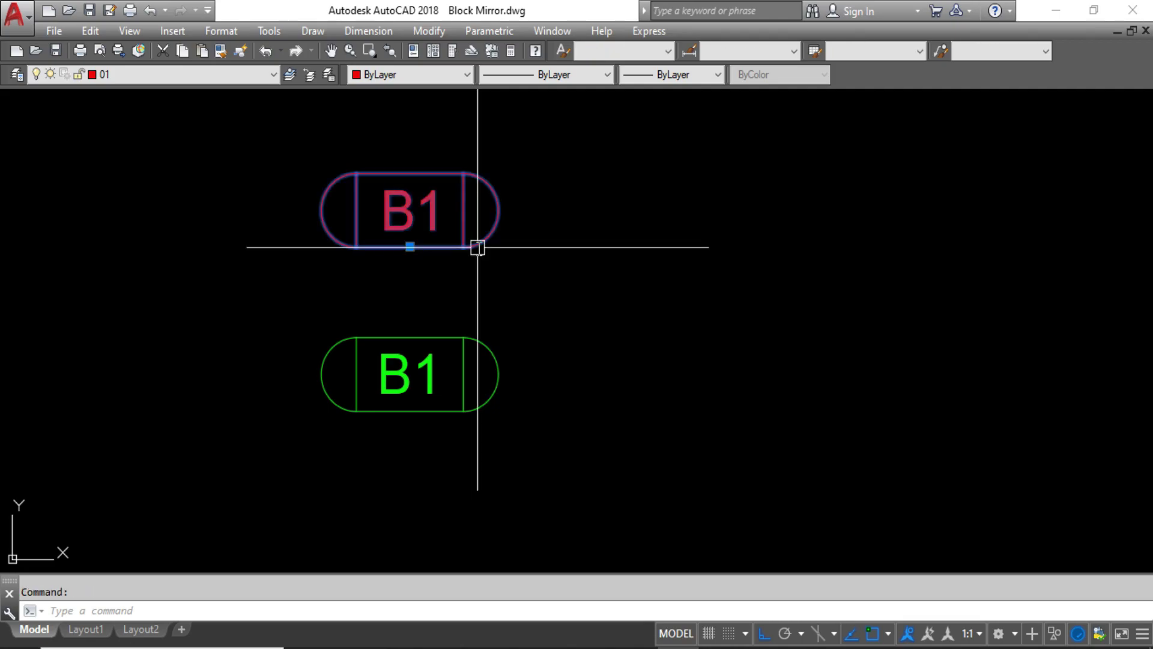
pyautogui.hotkey('ctrl', '1')
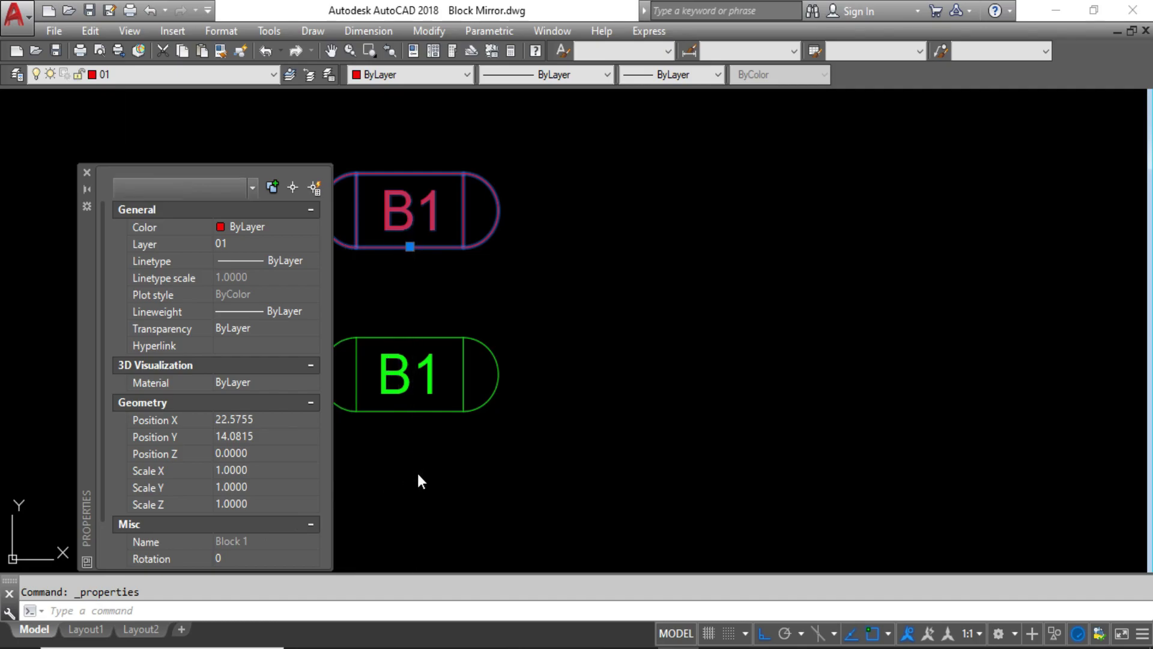
pyautogui.press('Escape')
pyautogui.click(428, 425)
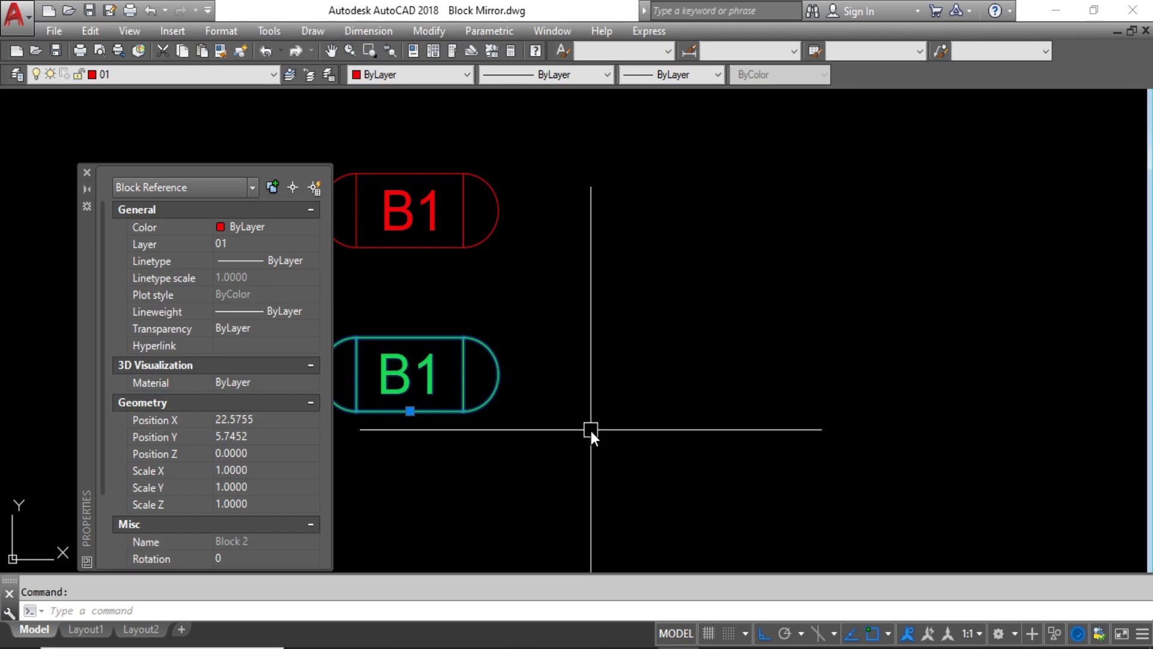
pyautogui.press('Escape')
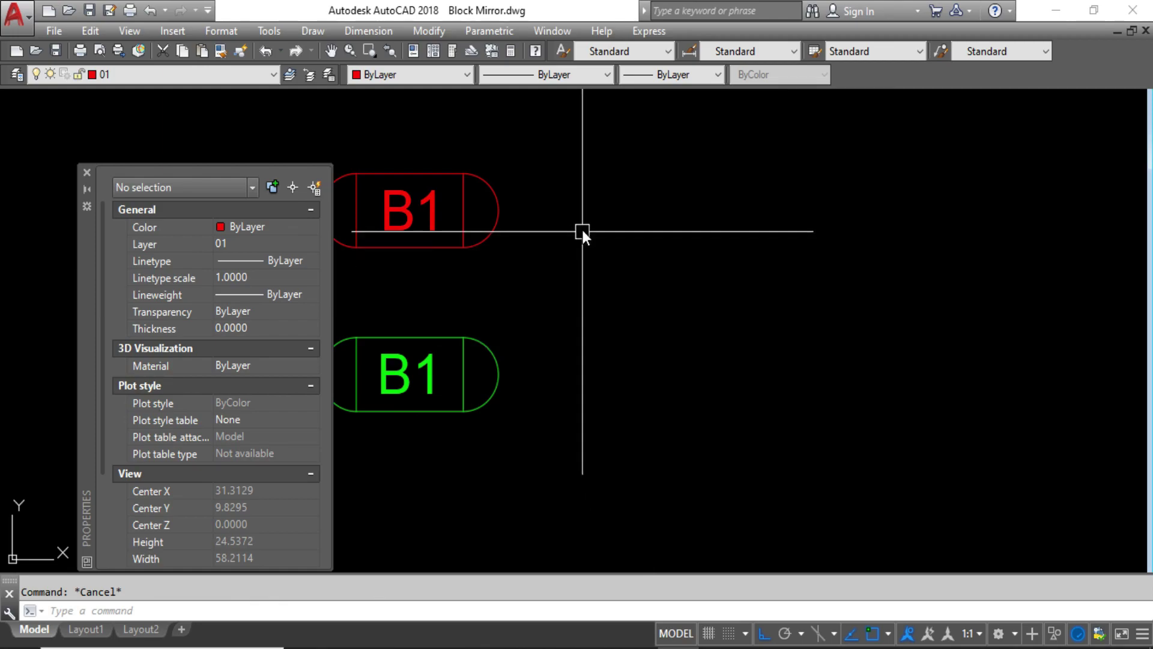
# Mirror both B1 blocks about a vertical line to their right, keeping the source objects.
pyautogui.click(563, 166)
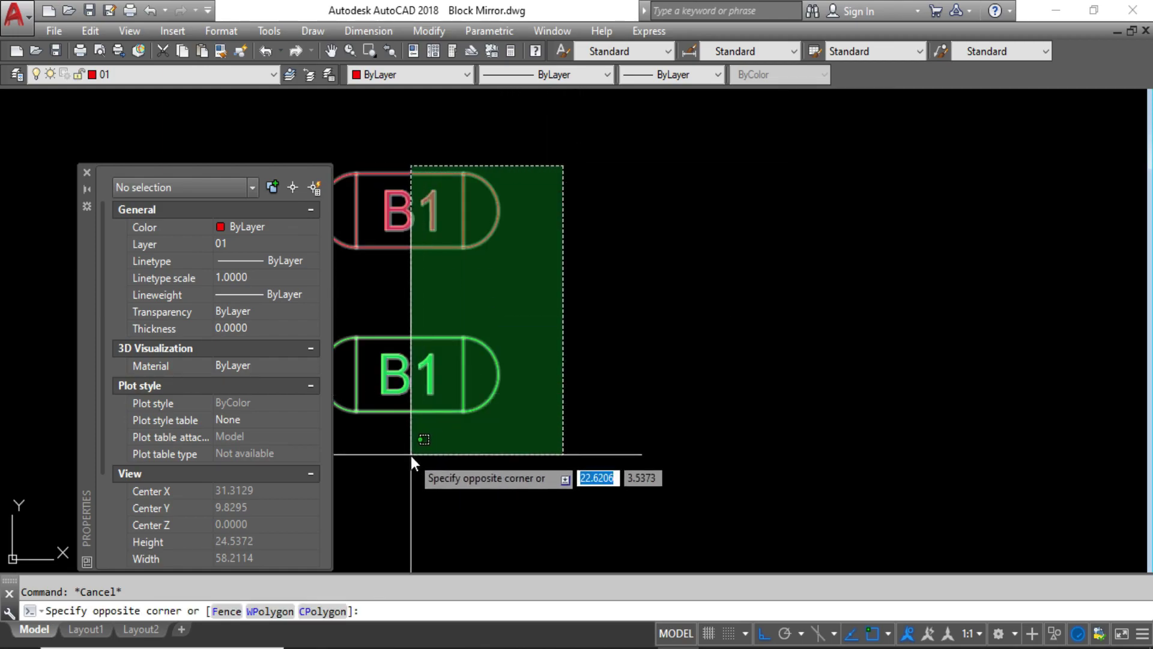
pyautogui.click(339, 394)
pyautogui.write('M')
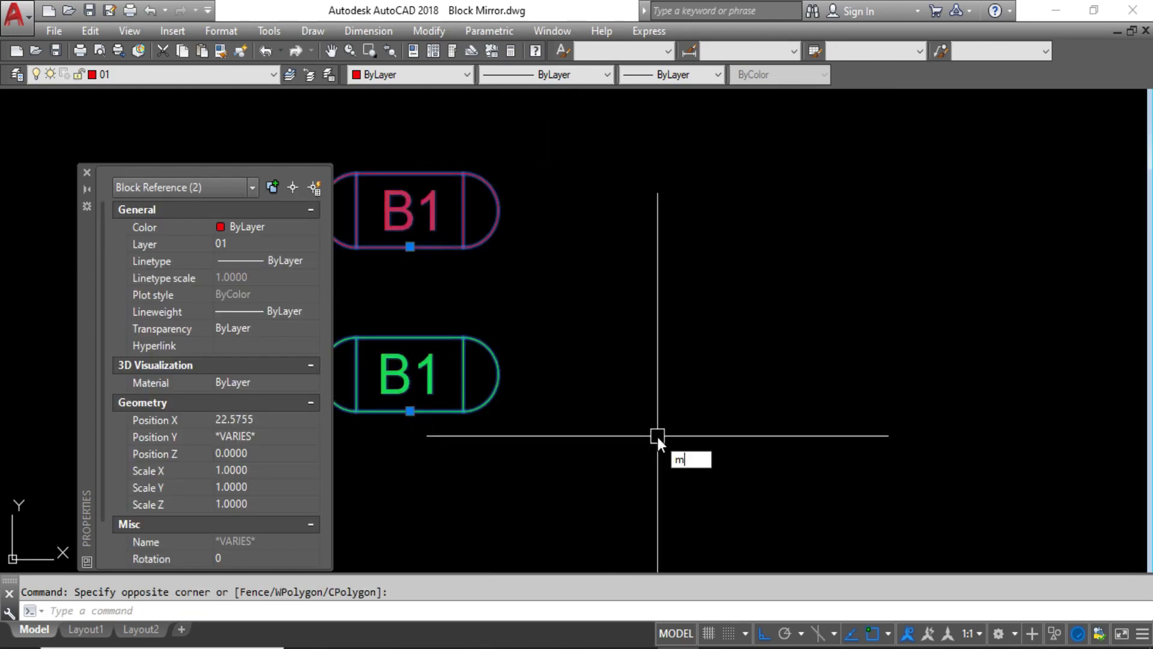
pyautogui.write('I')
pyautogui.press('Return')
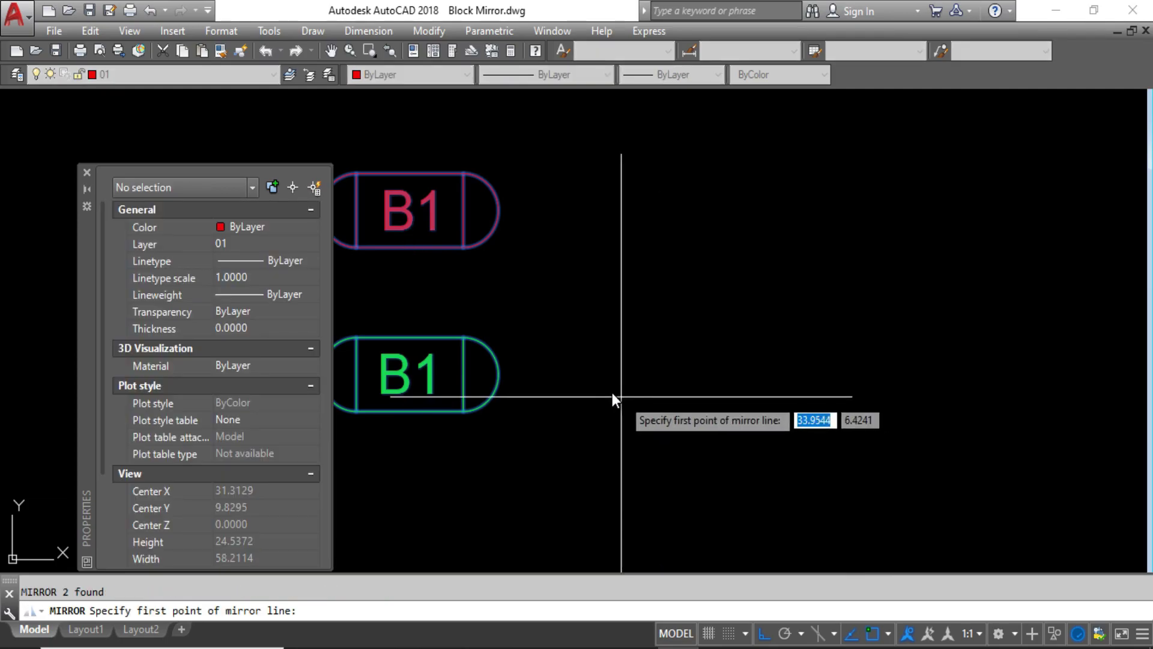
pyautogui.click(571, 377)
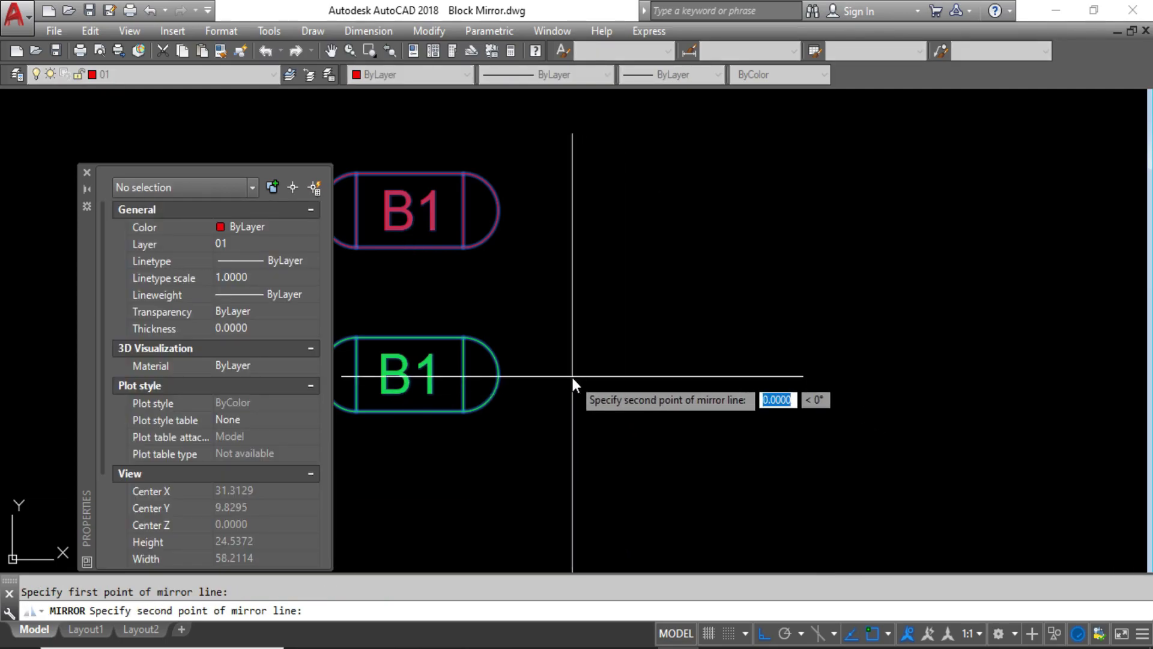
pyautogui.click(580, 496)
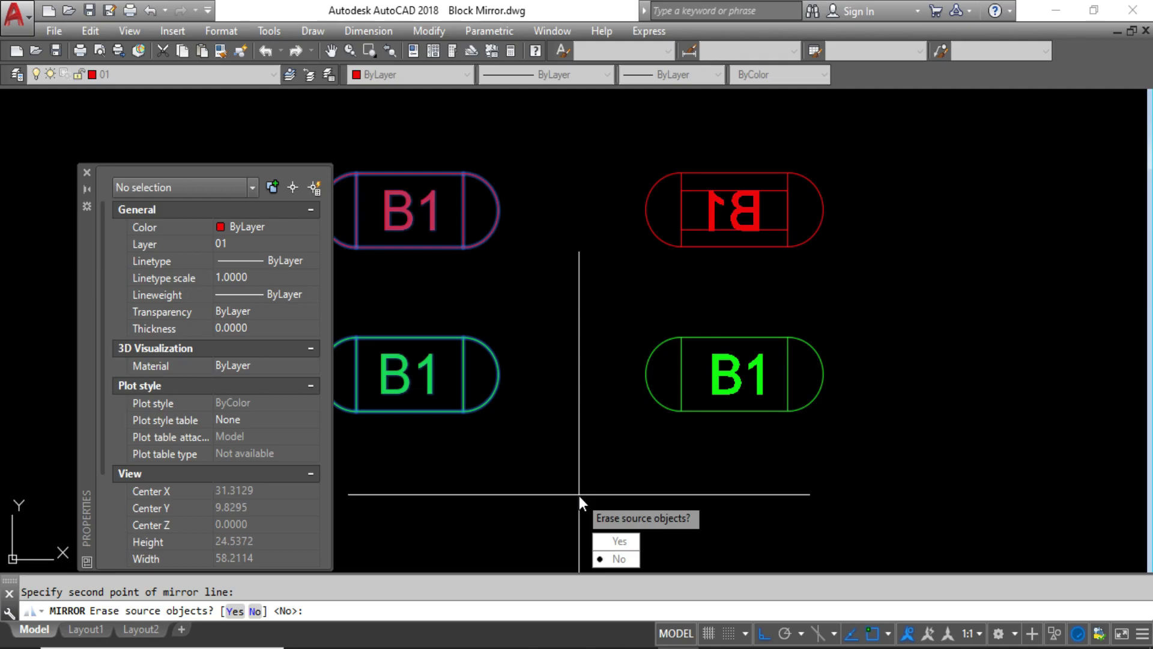
pyautogui.press('Return')
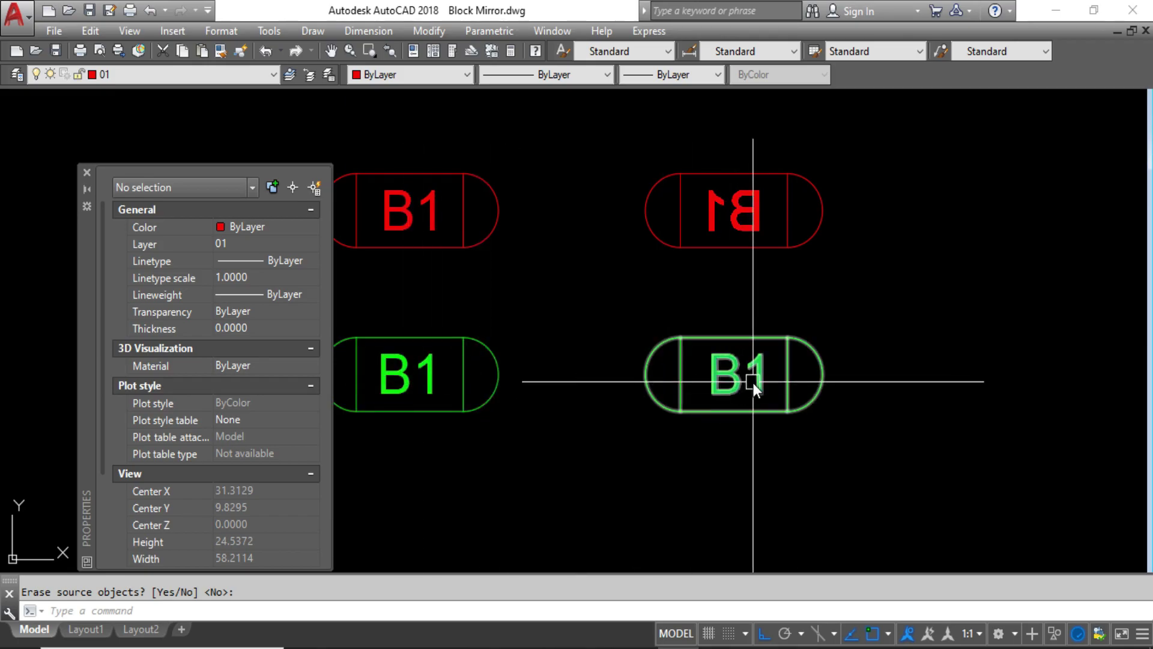
# Select the mirrored B1 copies to compare their properties, then clear the selection.
pyautogui.moveTo(823, 335); pyautogui.dragTo(412, 451)
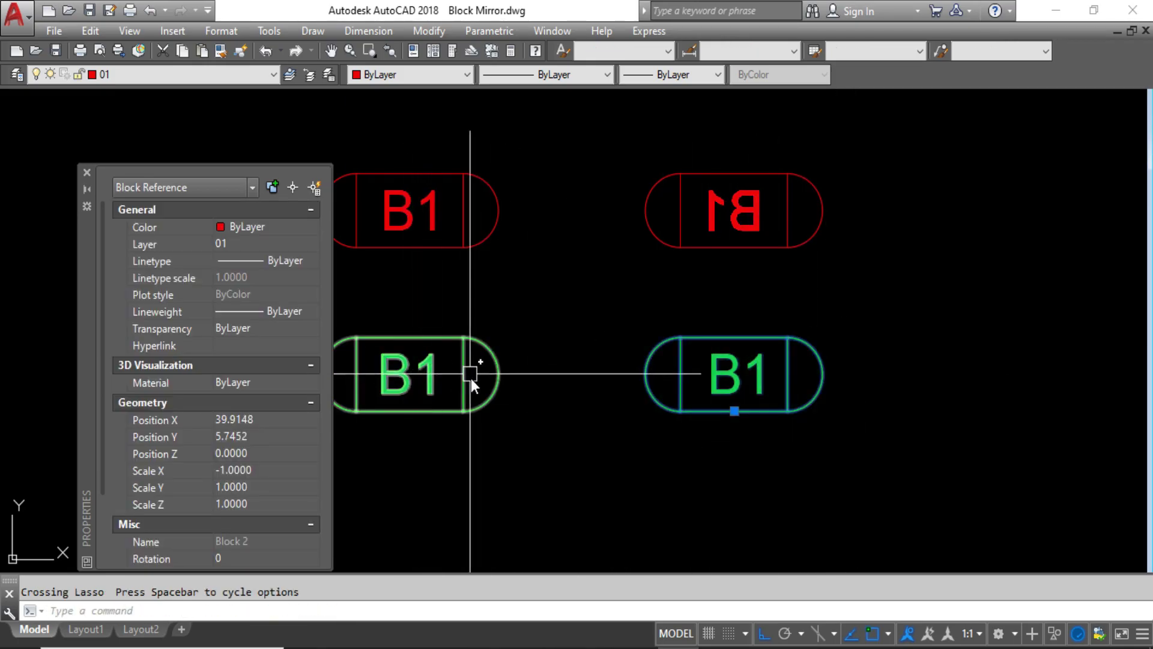
pyautogui.click(494, 392)
pyautogui.press('Escape')
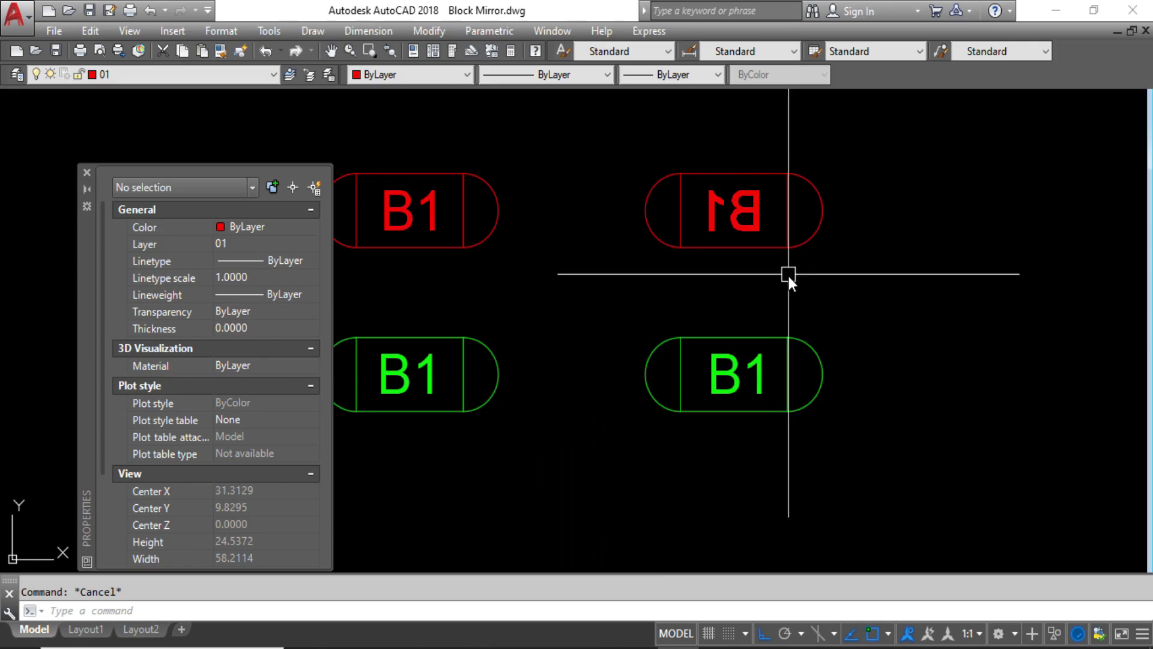
pyautogui.moveTo(792, 276); pyautogui.dragTo(602, 237)
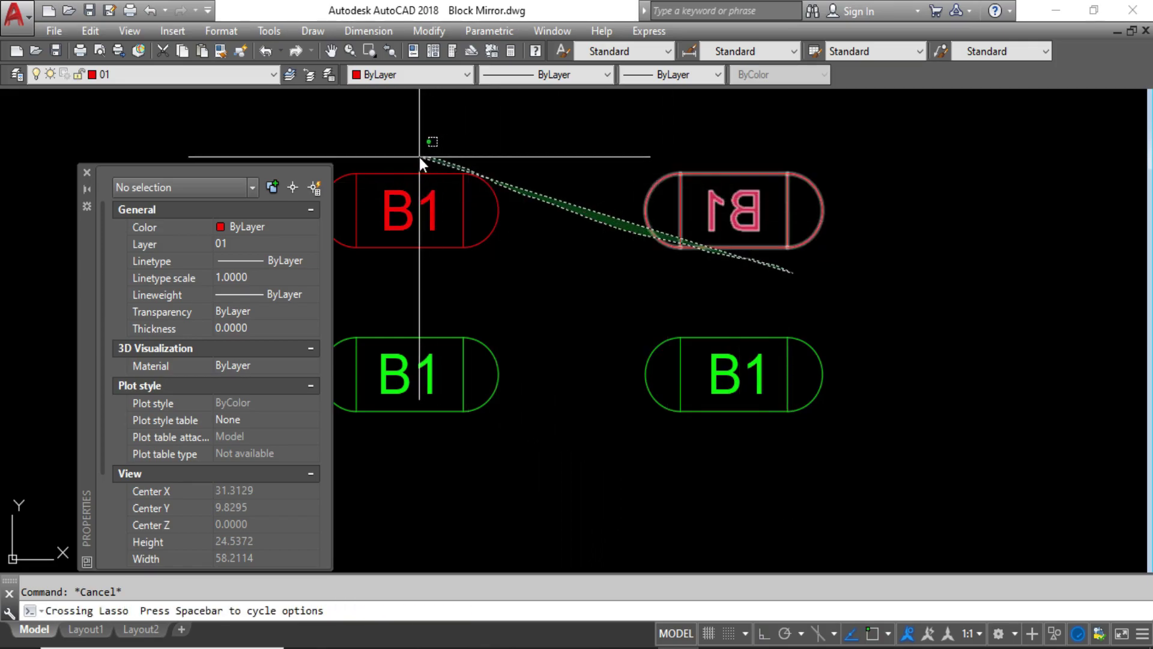
pyautogui.press('Escape')
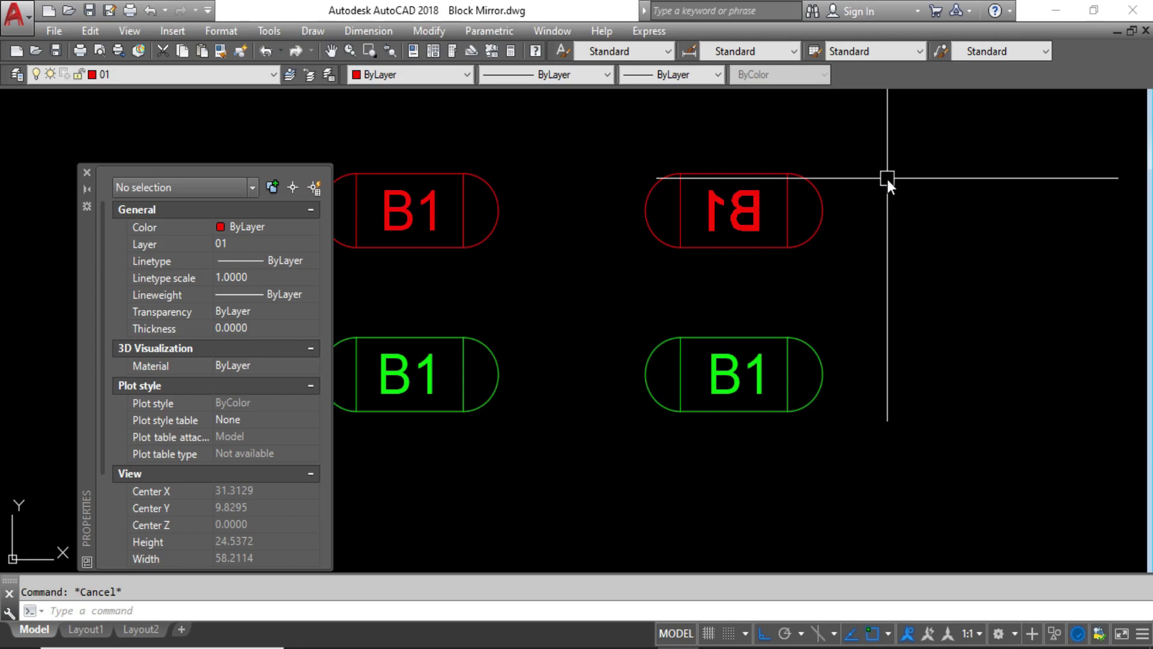
# Erase the two right-hand mirrored B1 copies with the E command.
pyautogui.moveTo(889, 155); pyautogui.dragTo(701, 425)
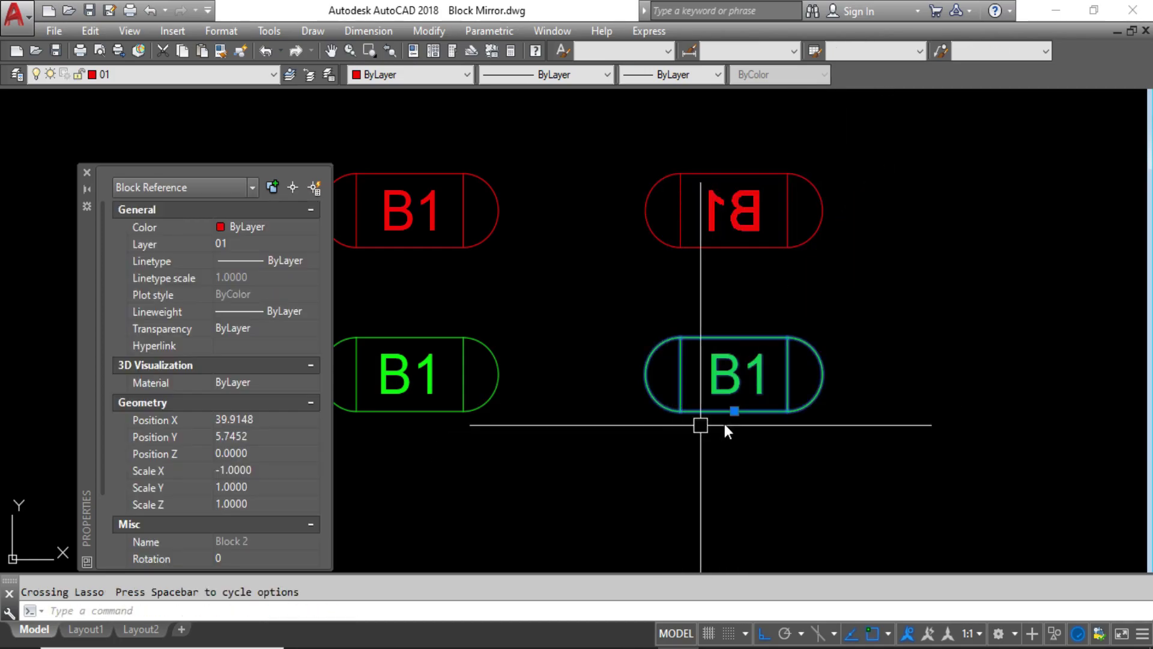
pyautogui.click(768, 435)
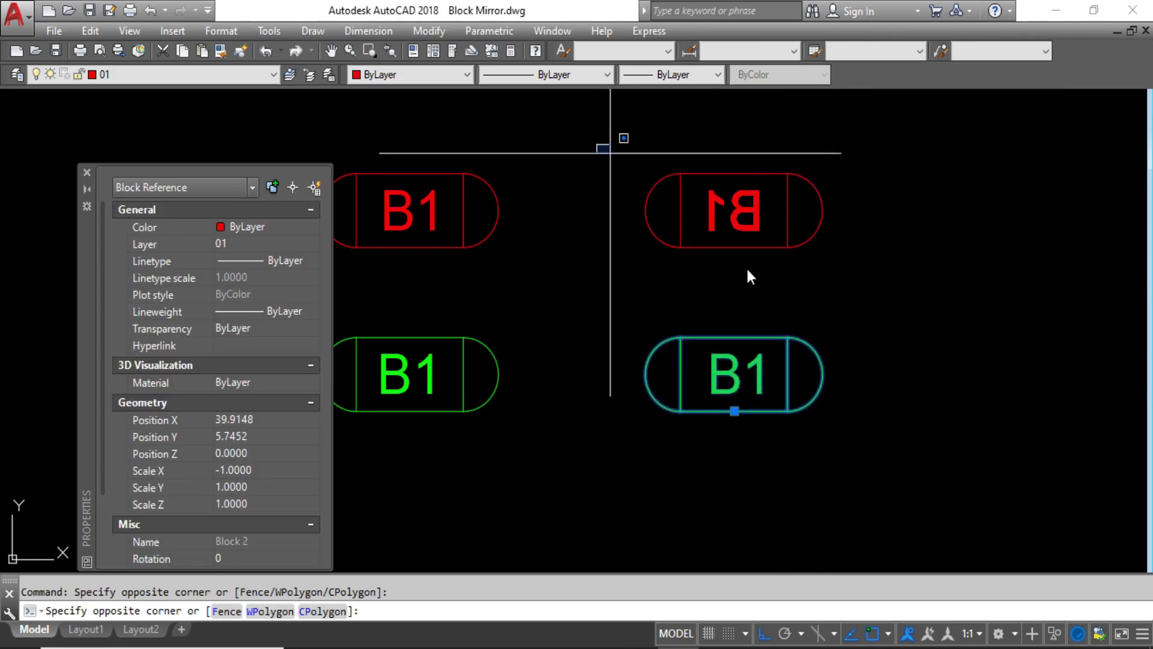
pyautogui.click(901, 485)
pyautogui.write('e')
pyautogui.press('Return')
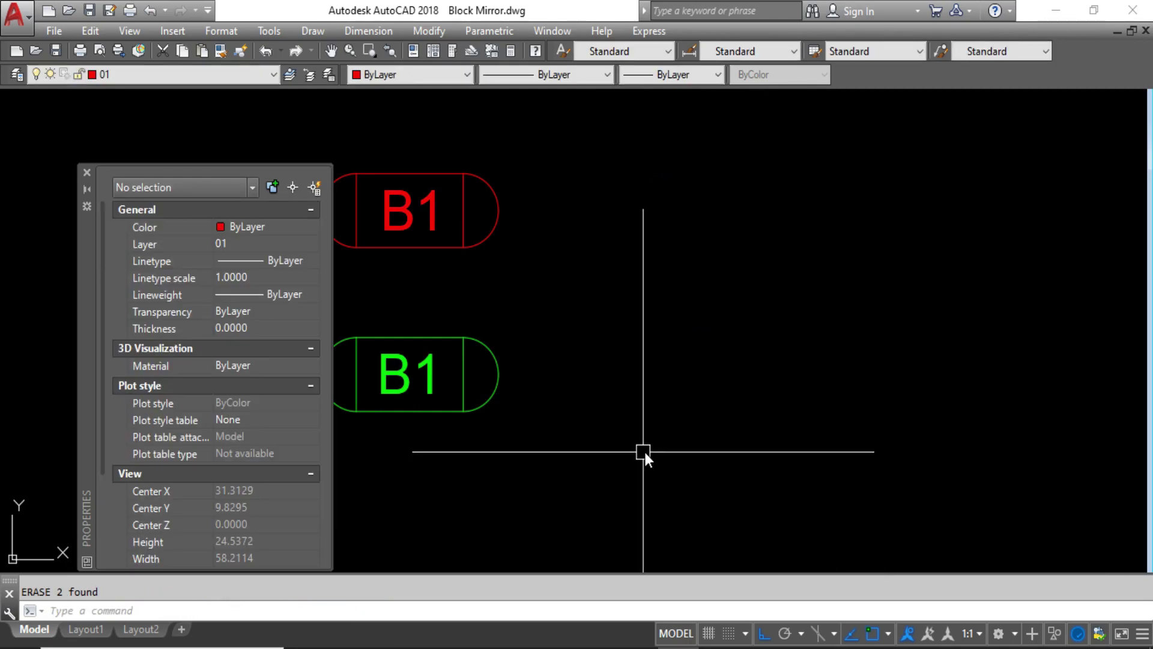
pyautogui.moveTo(644, 452); pyautogui.dragTo(388, 151)
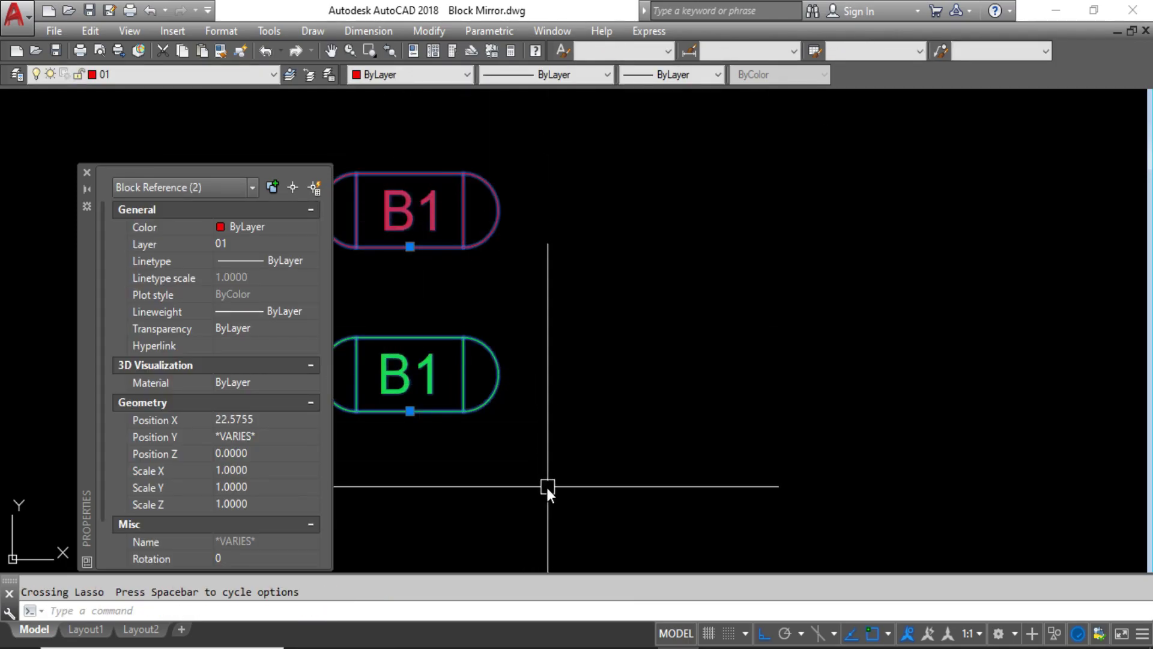
pyautogui.write('co')
pyautogui.press('Return')
pyautogui.click(446, 457)
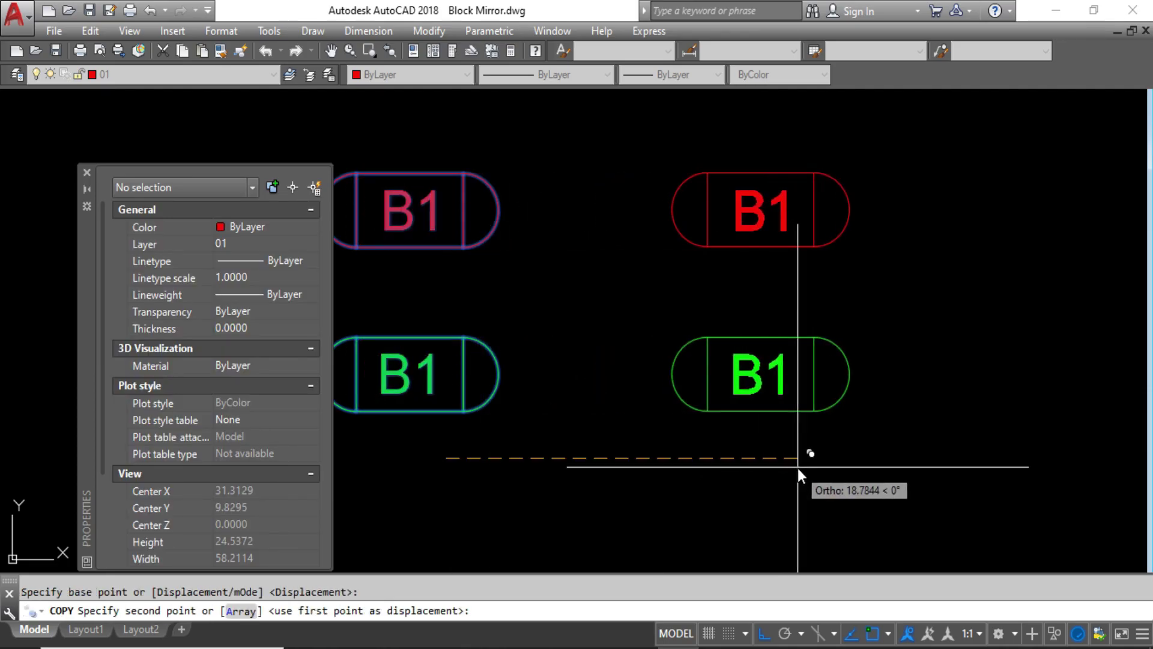
pyautogui.press('Escape')
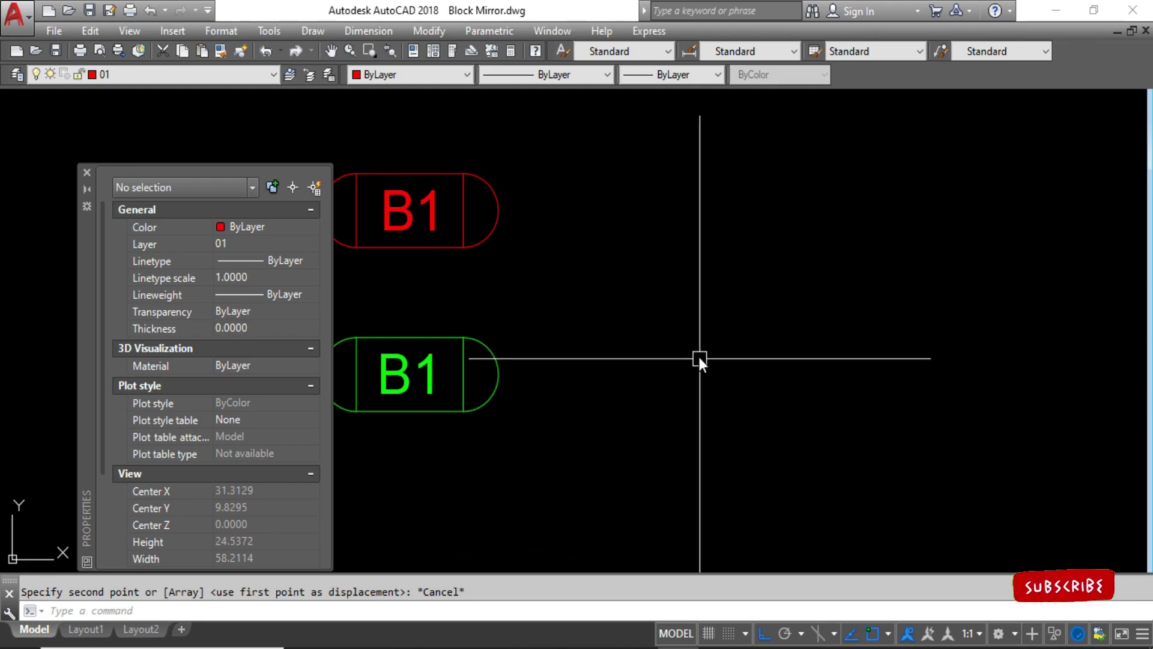
pyautogui.scroll(-2, 698, 354)
pyautogui.moveTo(628, 313); pyautogui.dragTo(575, 288, button='middle')
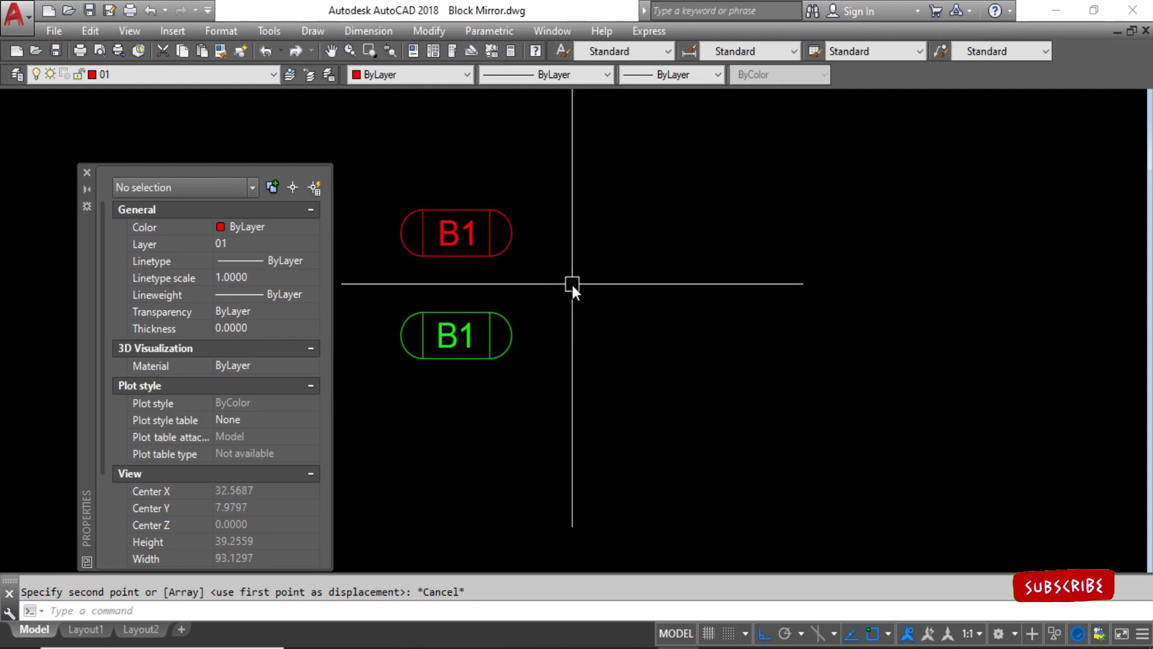
pyautogui.press('Escape')
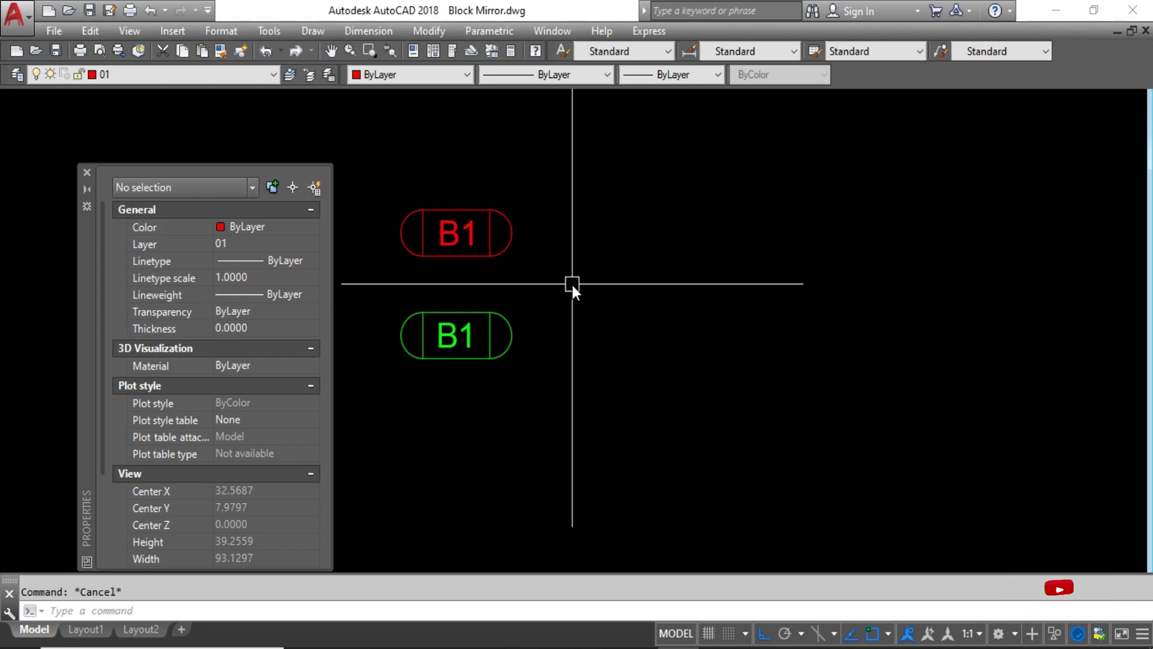
pyautogui.write('REC')
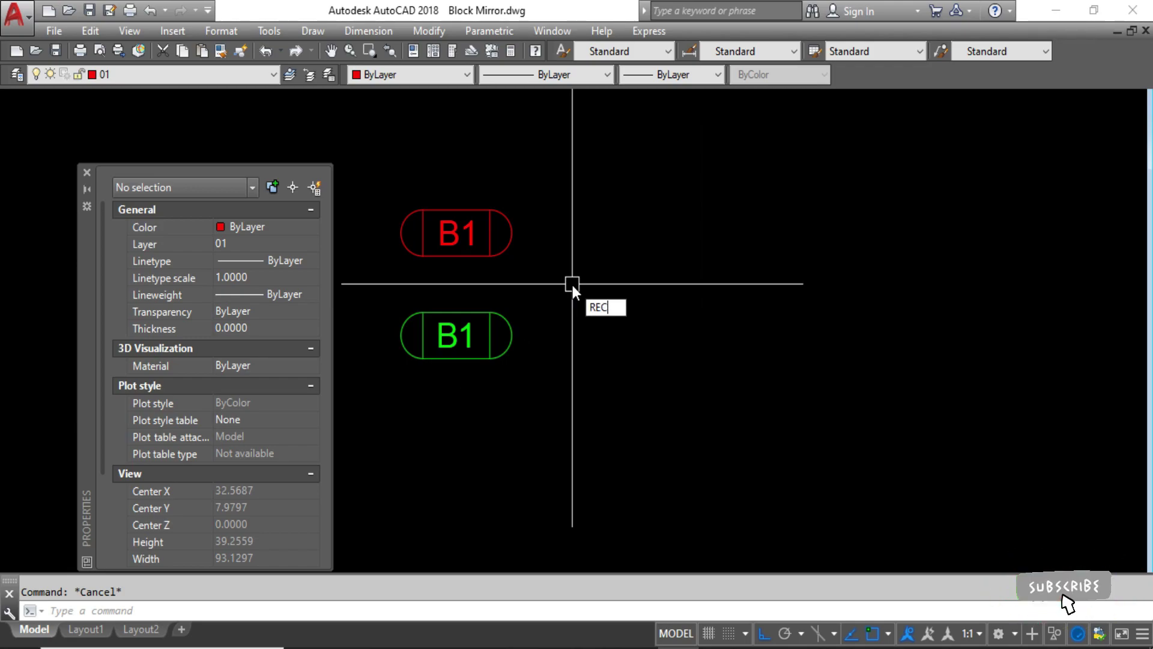
# Draw a rectangle right of the red B1 and copy it down beside the green B1.
pyautogui.press('Return')
pyautogui.click(614, 207)
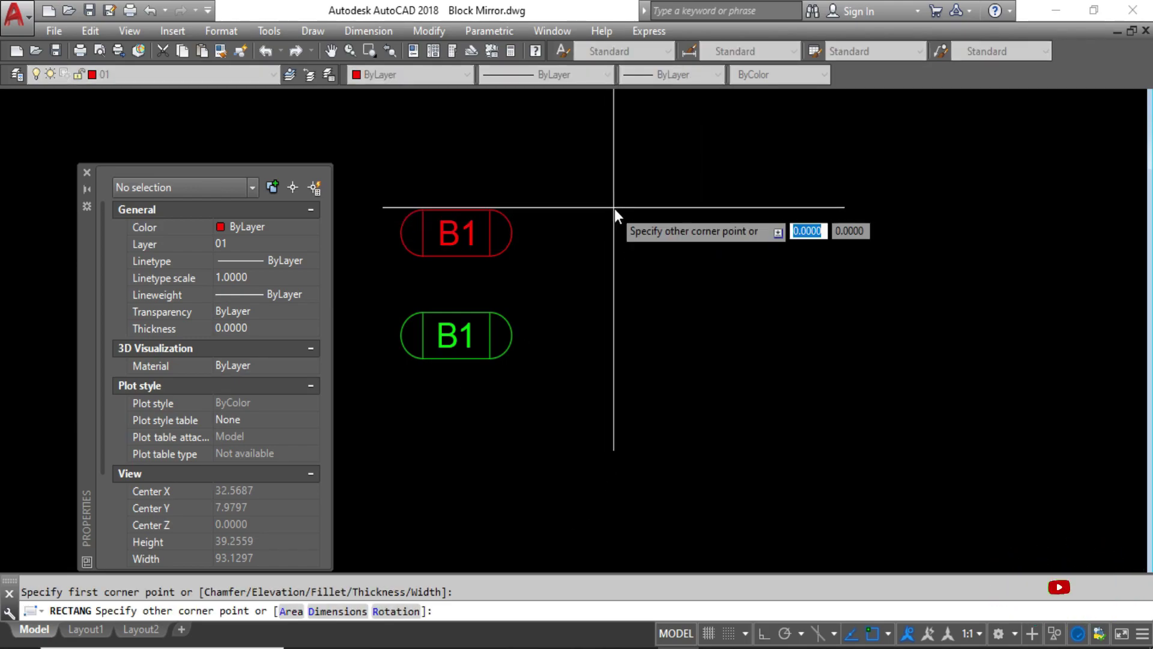
pyautogui.click(700, 255)
pyautogui.click(760, 299)
pyautogui.write('c')
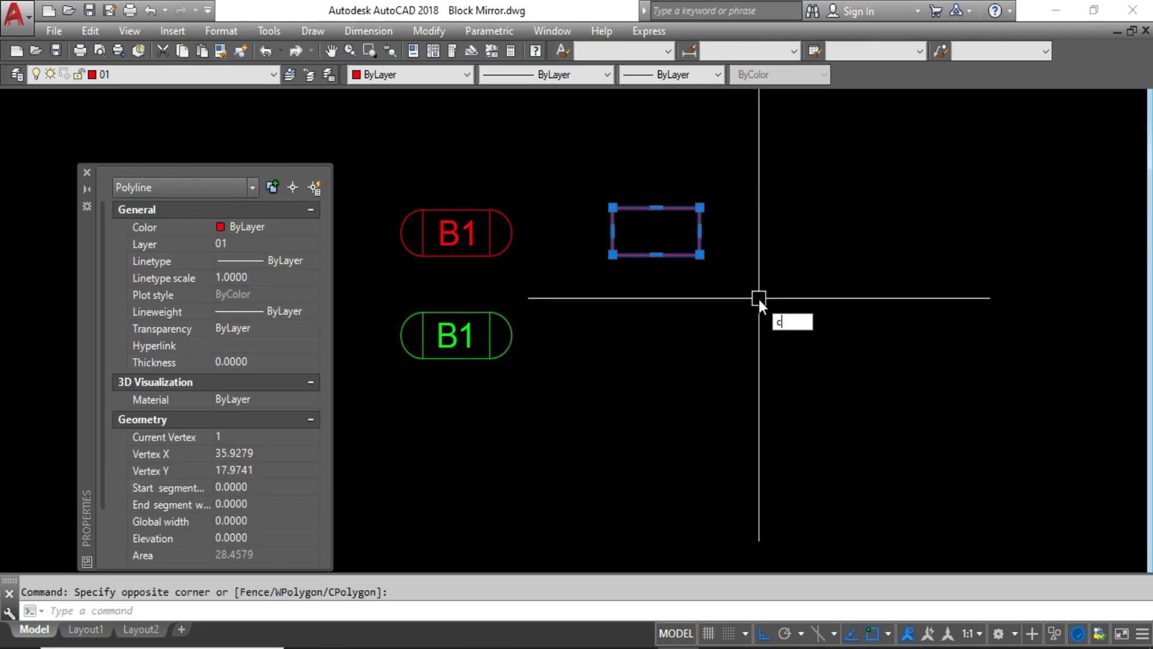
pyautogui.write('o')
pyautogui.press('Return')
pyautogui.click(769, 262)
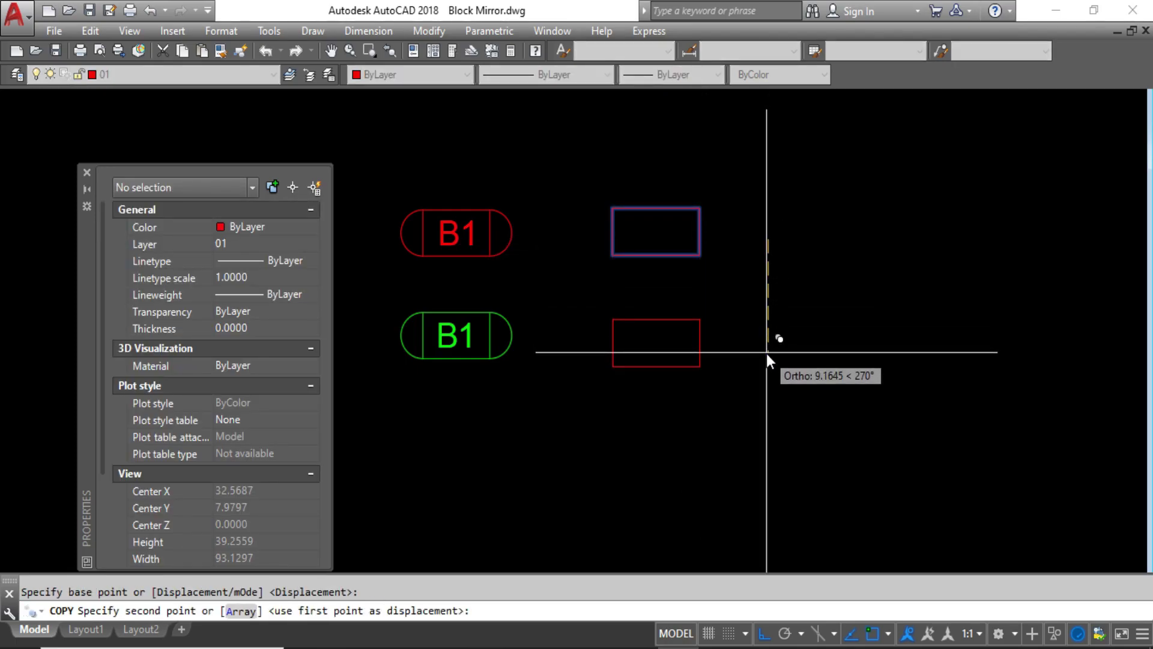
pyautogui.click(766, 364)
pyautogui.press('Escape')
# Move the lower rectangle copy onto layer 02 so it turns green.
pyautogui.click(700, 393)
pyautogui.click(620, 271)
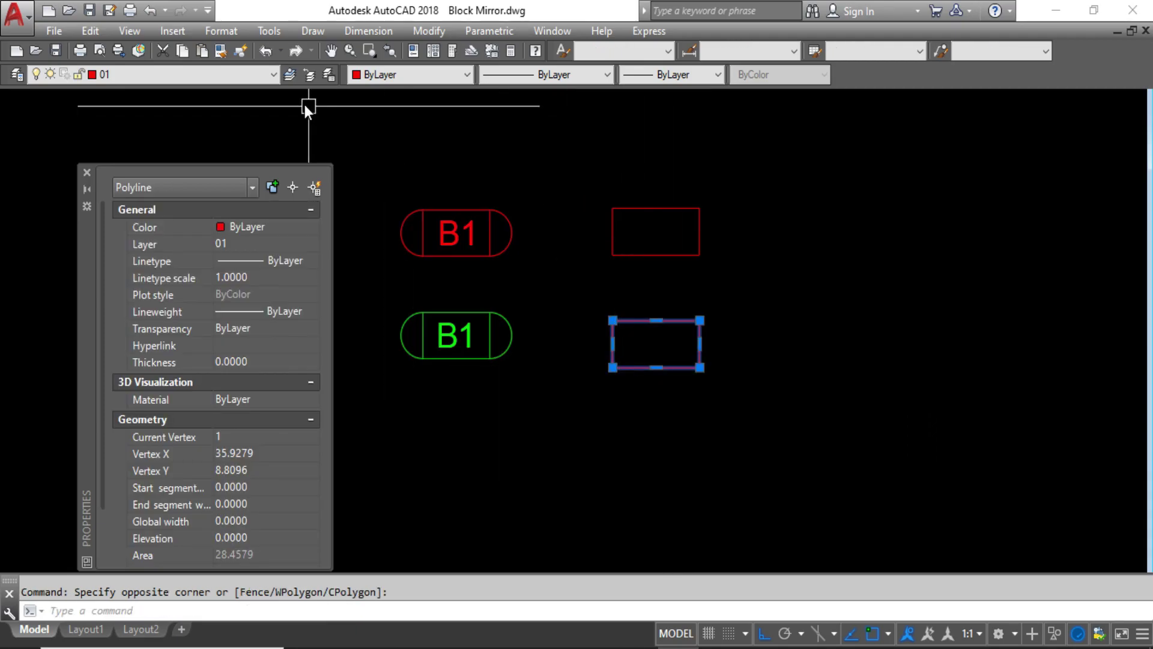
pyautogui.click(240, 73)
pyautogui.click(149, 120)
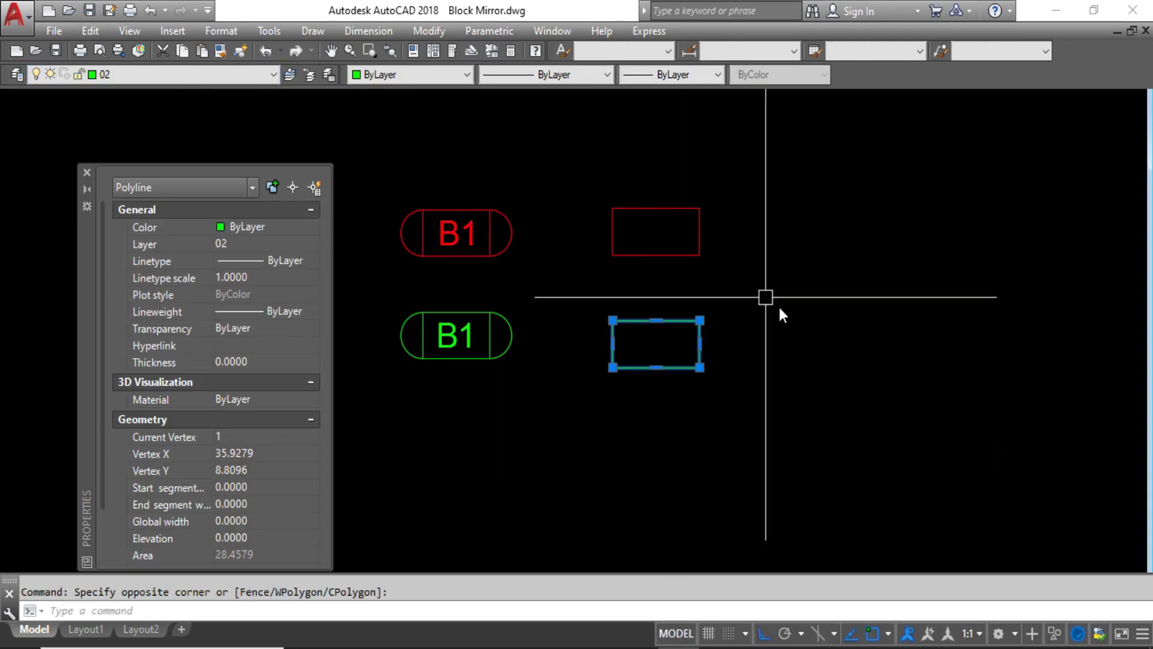
pyautogui.press('Escape')
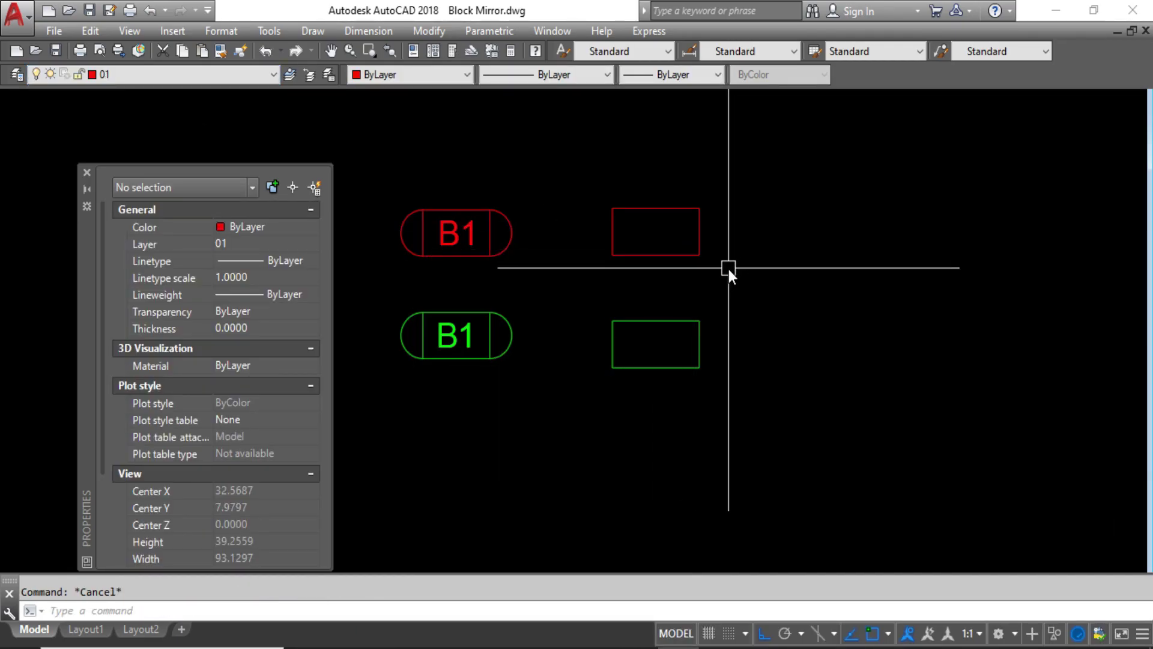
# Add Arial TUR multiline text '123', Middle Center justified, filling the red rectangle.
pyautogui.write('mt')
pyautogui.press('Return')
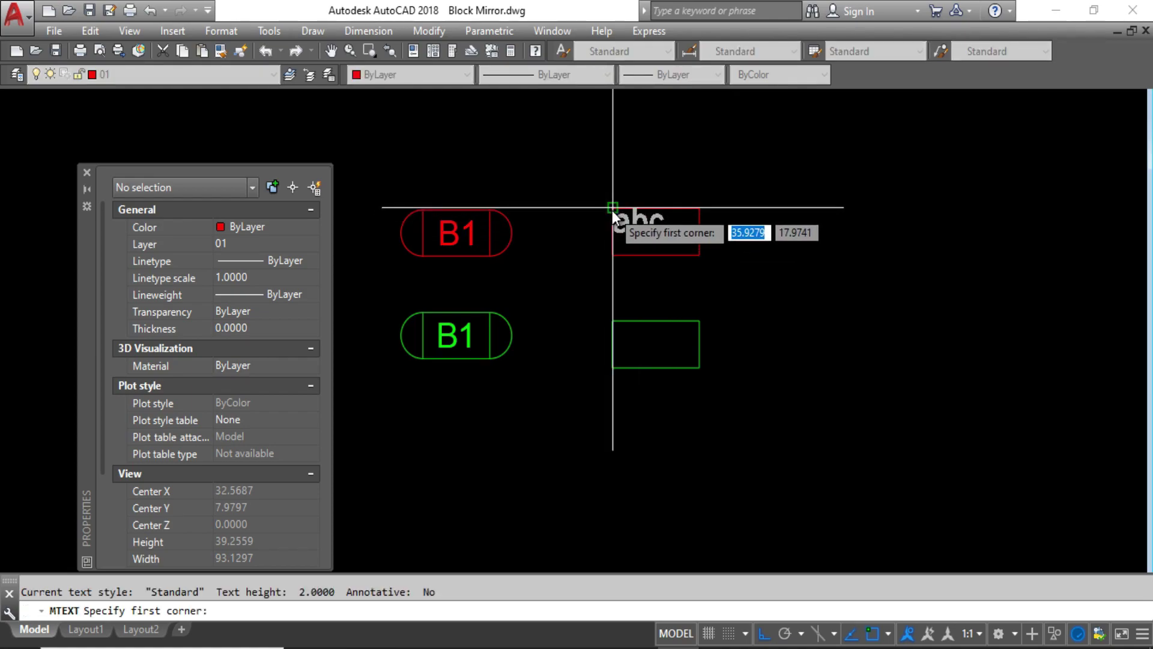
pyautogui.click(613, 209)
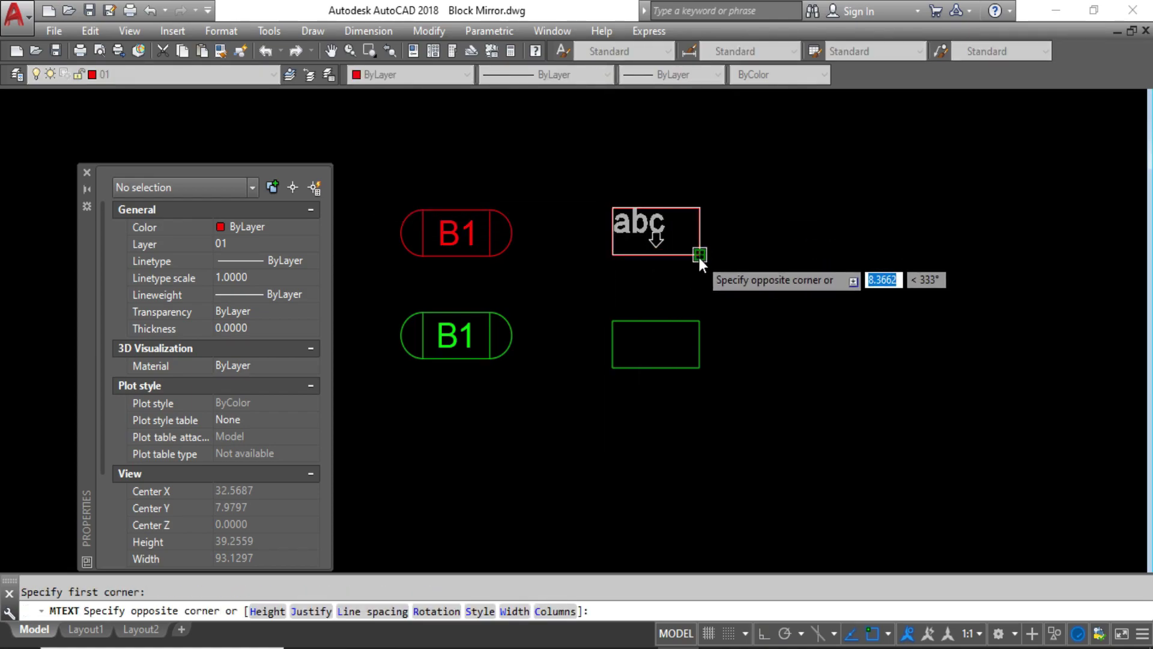
pyautogui.click(701, 256)
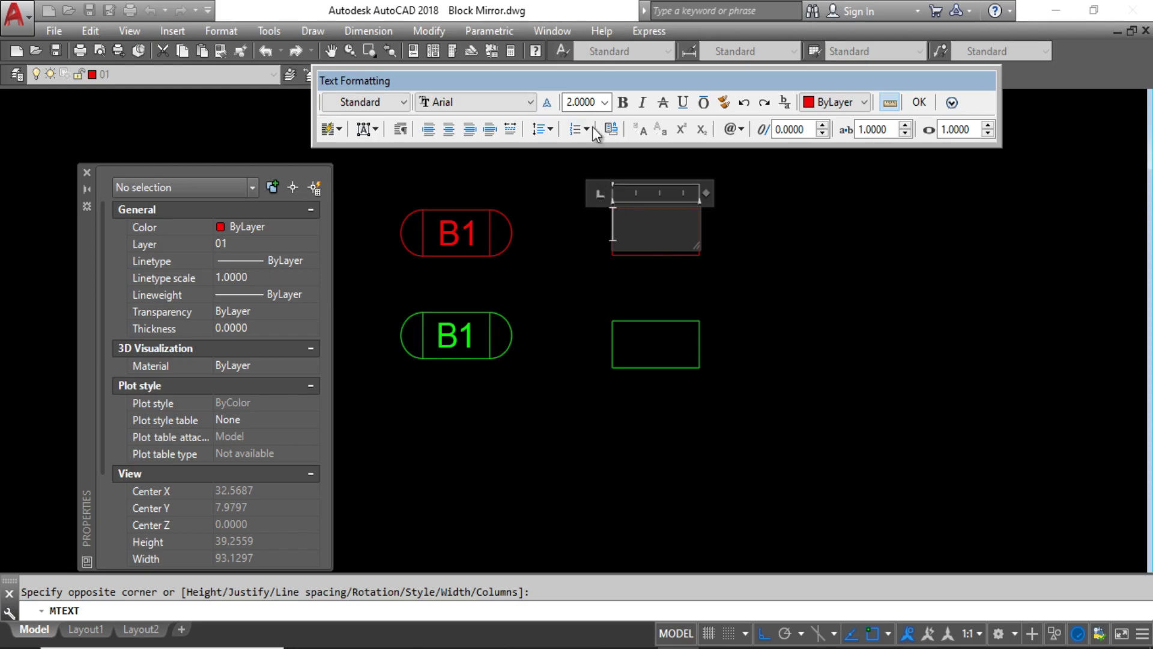
pyautogui.click(503, 107)
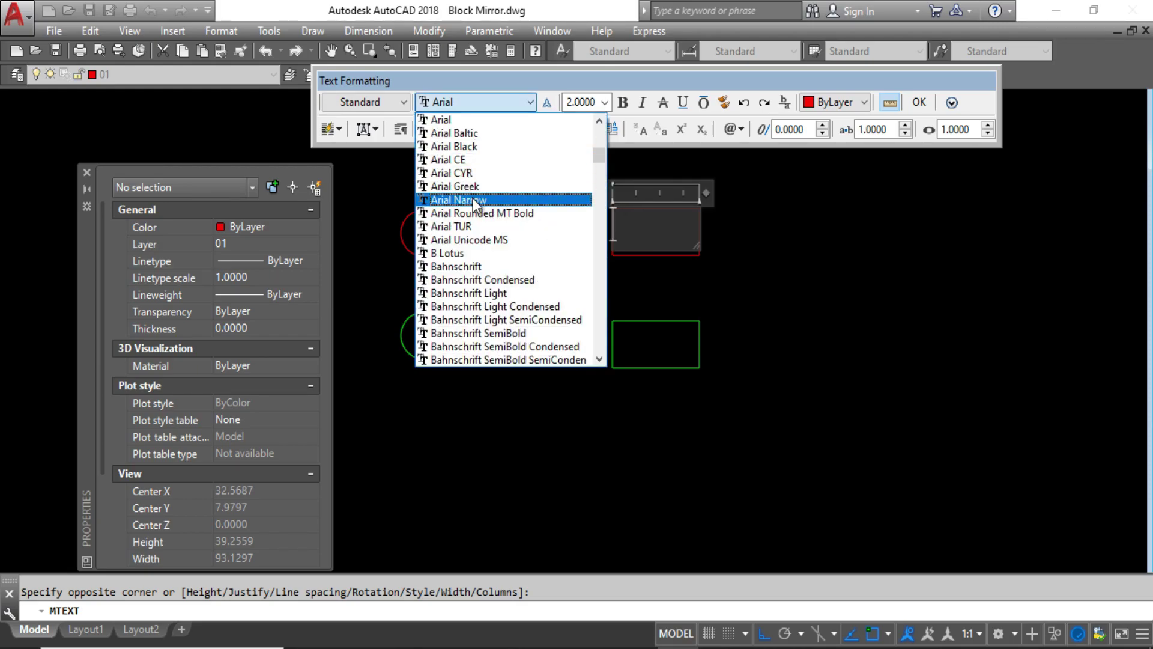
pyautogui.click(478, 226)
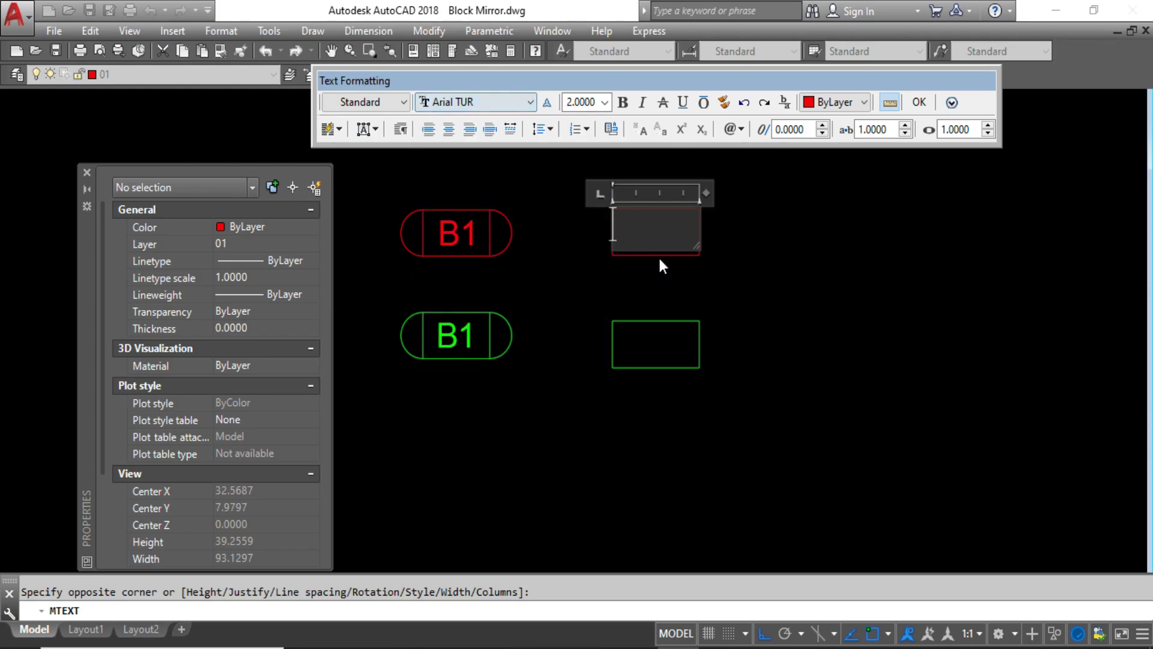
pyautogui.click(367, 132)
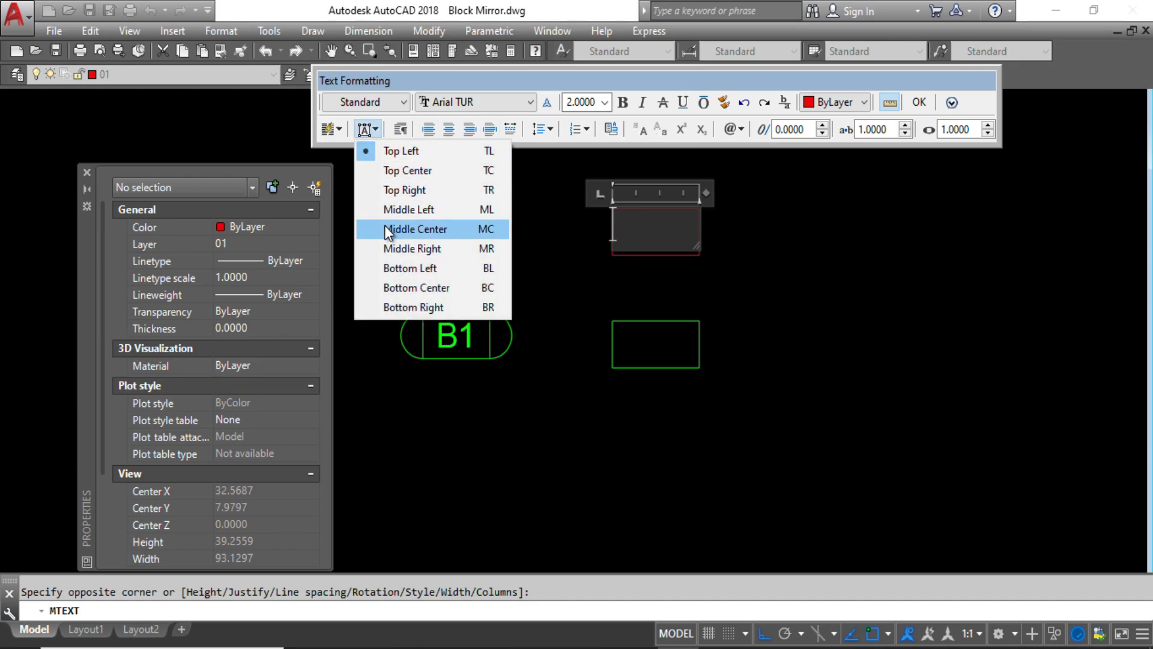
pyautogui.click(384, 226)
pyautogui.write('123')
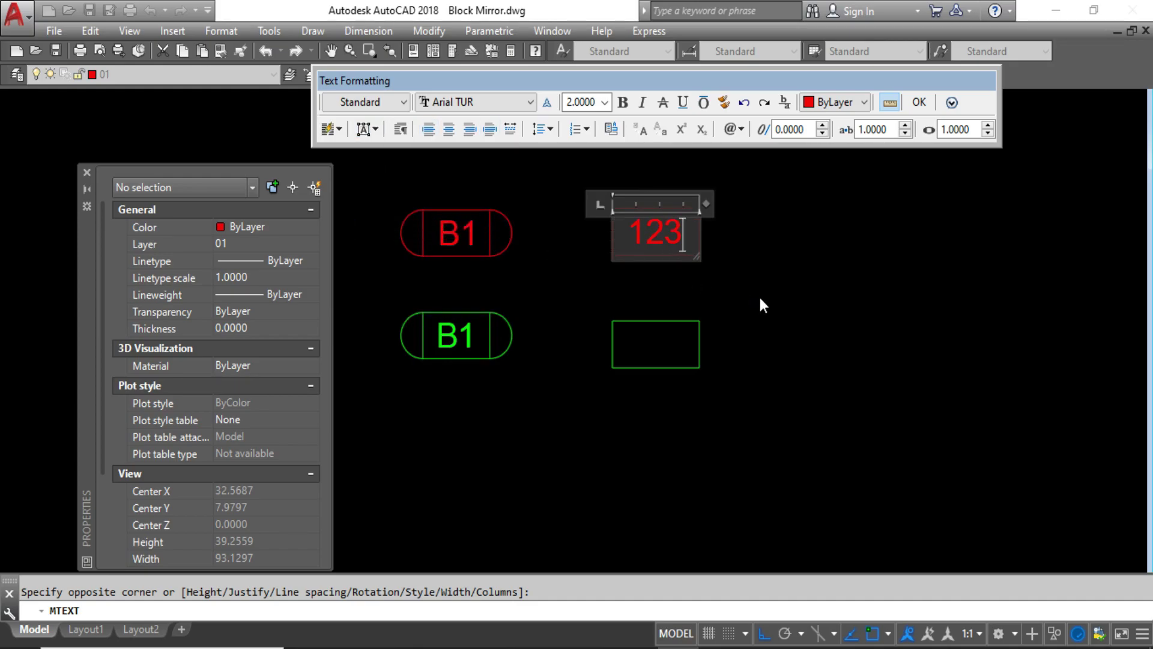
pyautogui.click(759, 297)
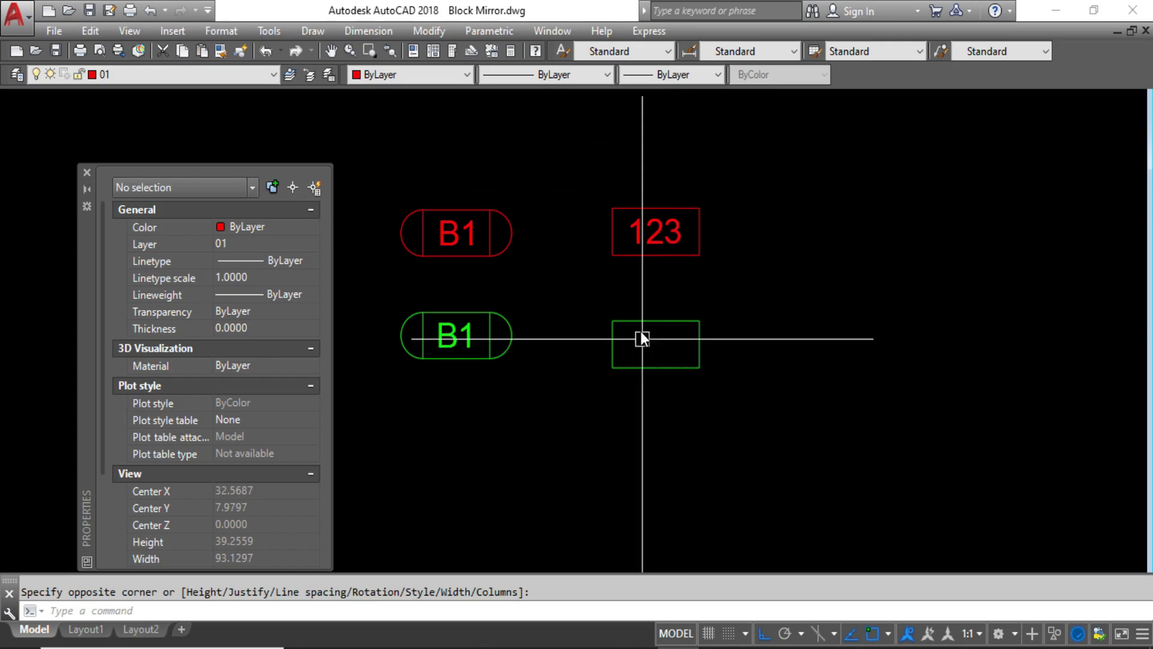
pyautogui.moveTo(690, 390); pyautogui.dragTo(613, 314)
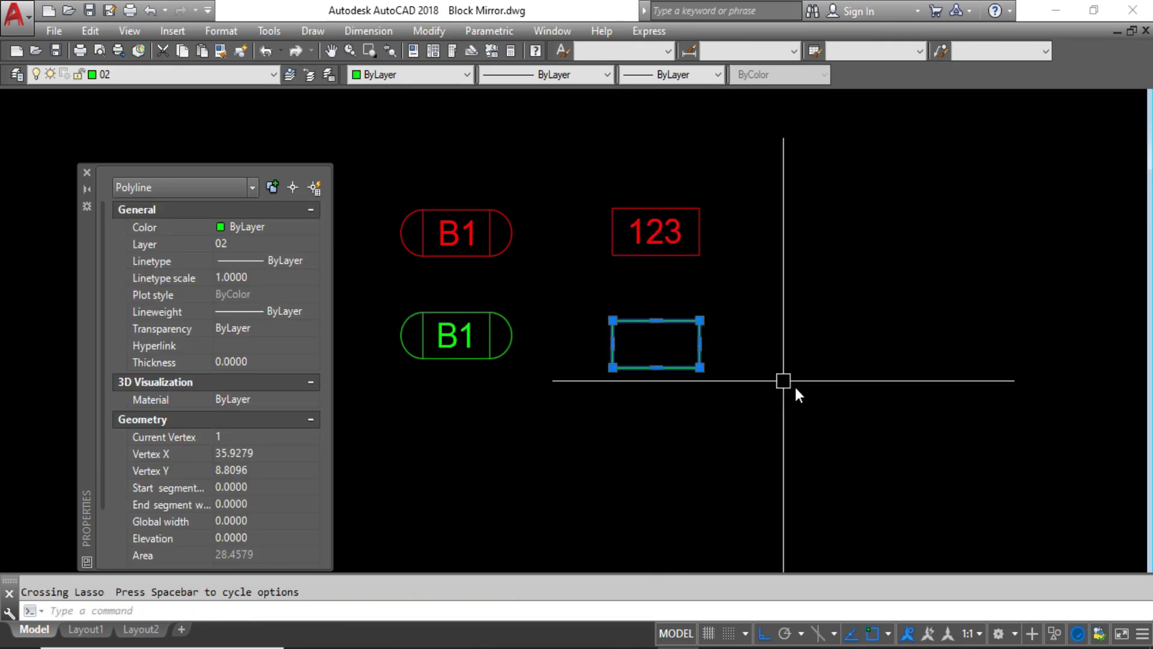
pyautogui.press('Escape')
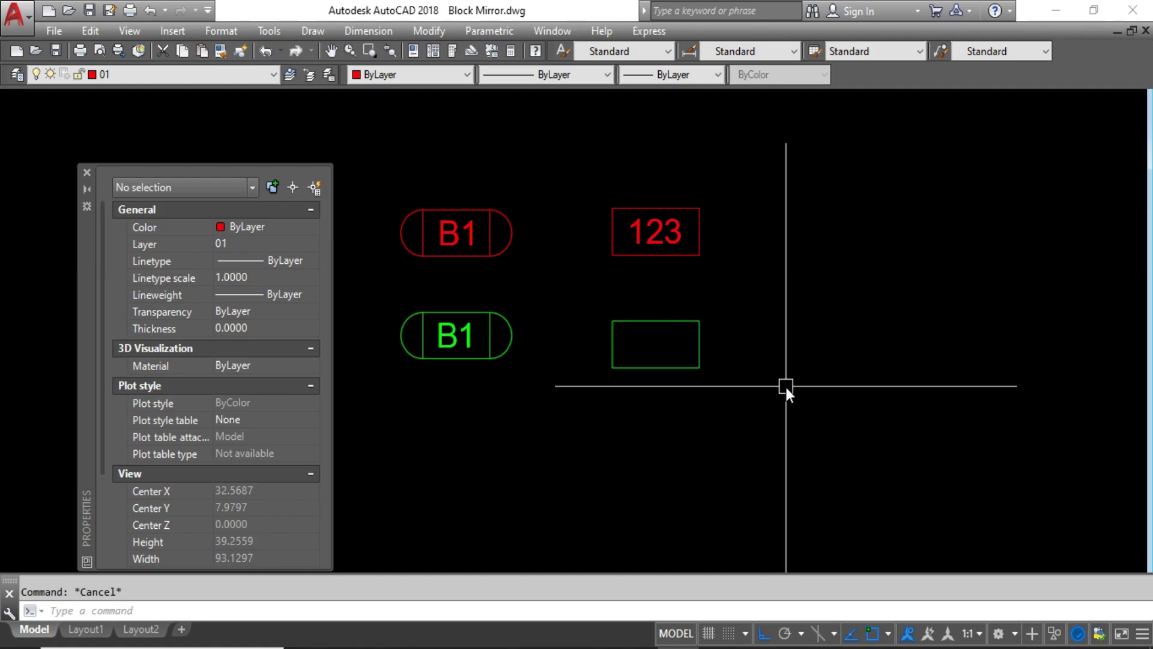
# Define an attribute with tag 123, prompt sss and Middle center justification.
pyautogui.write('AT')
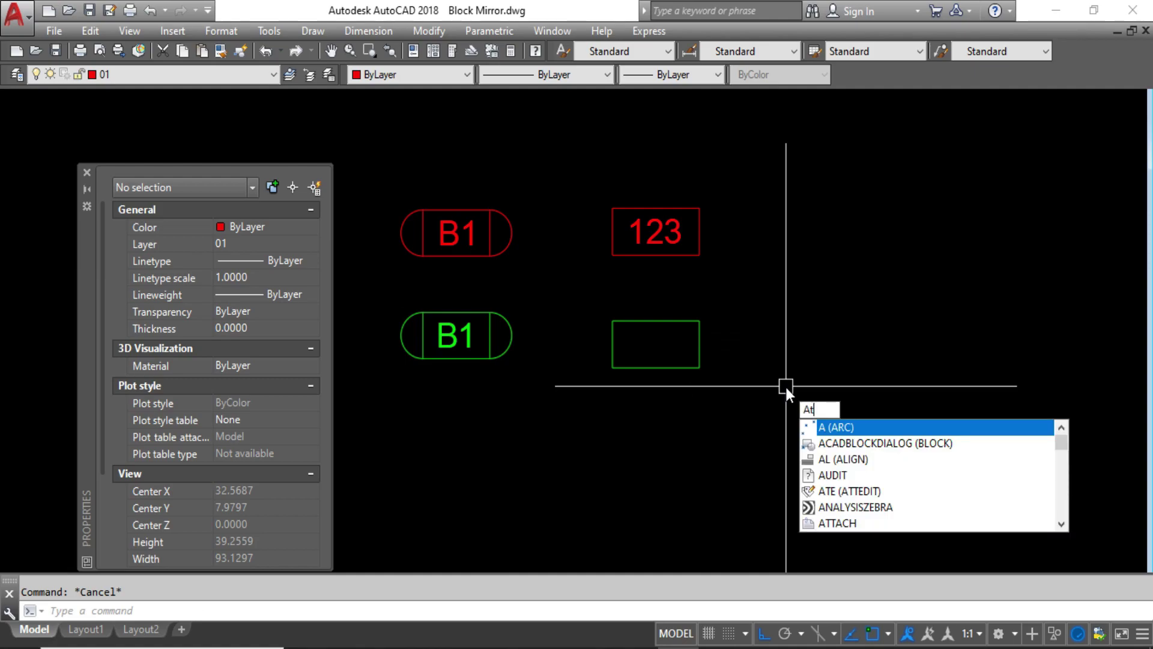
pyautogui.write('E')
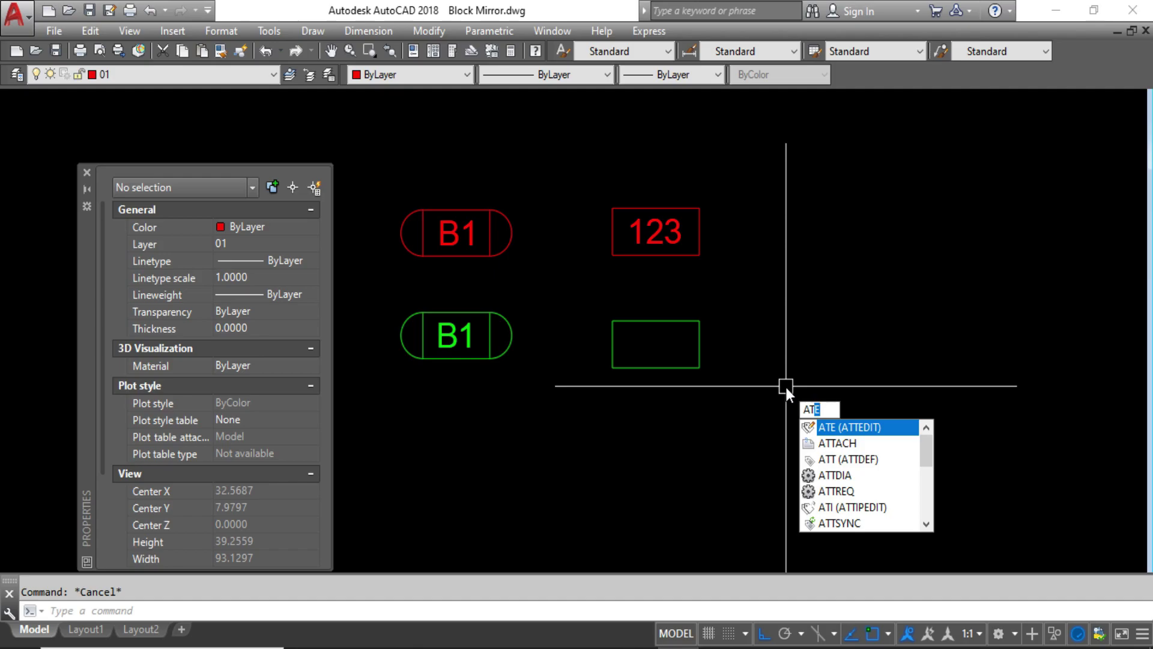
pyautogui.write('T')
pyautogui.press('Return')
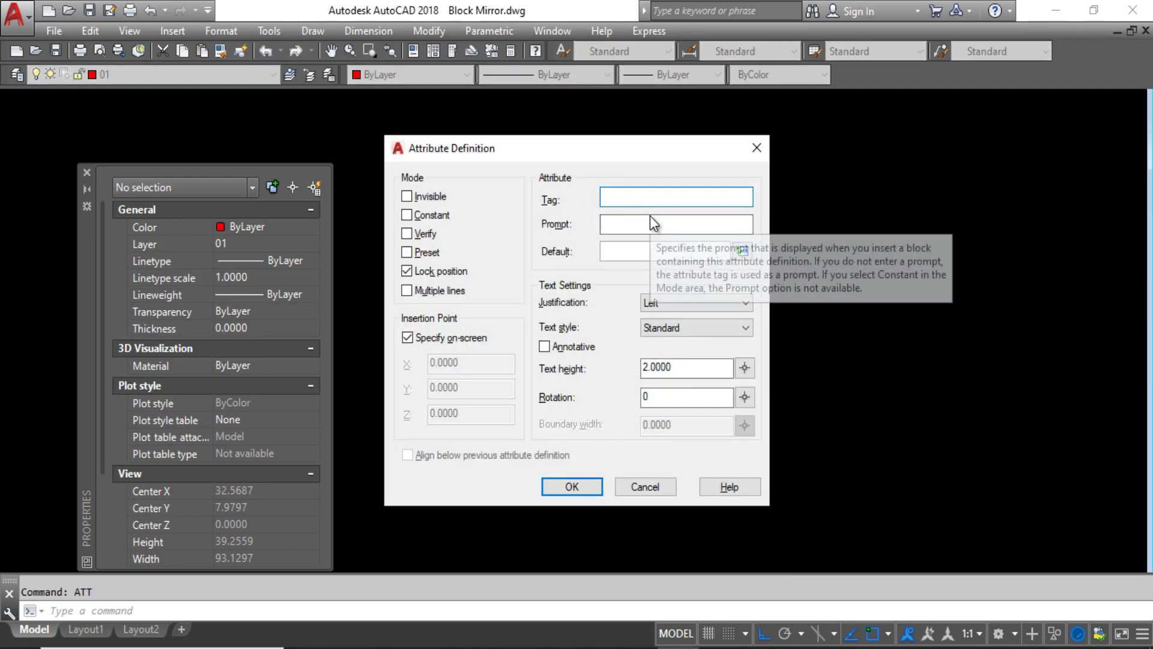
pyautogui.write('123')
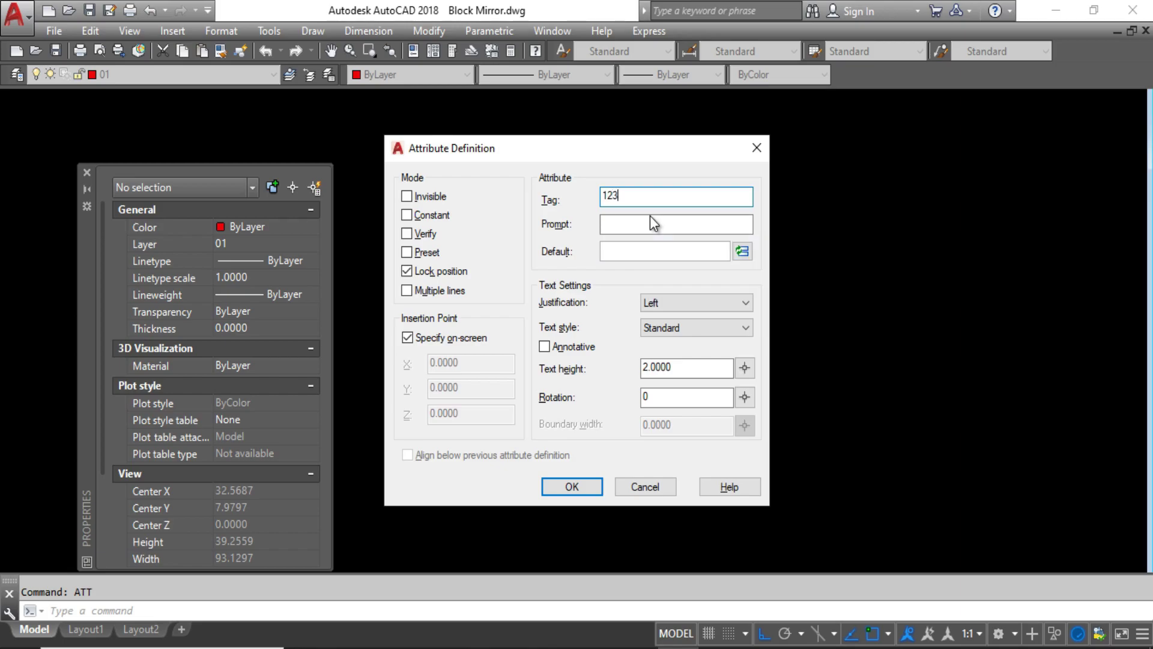
pyautogui.click(628, 230)
pyautogui.write('ss')
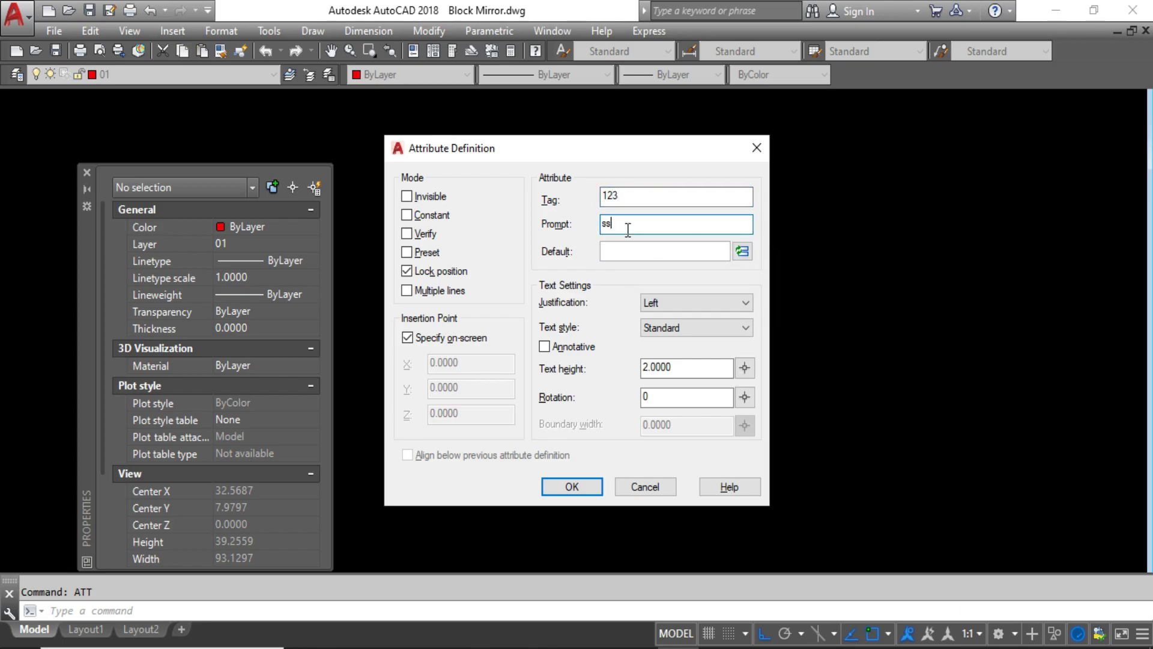
pyautogui.write('s')
pyautogui.click(680, 303)
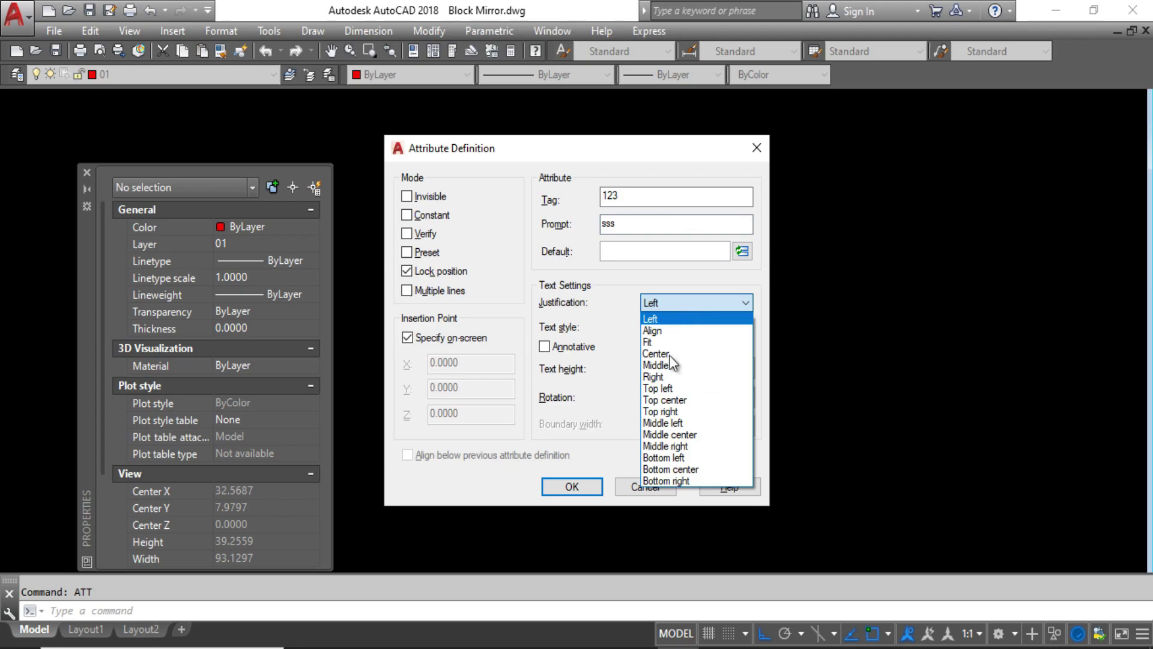
pyautogui.click(663, 438)
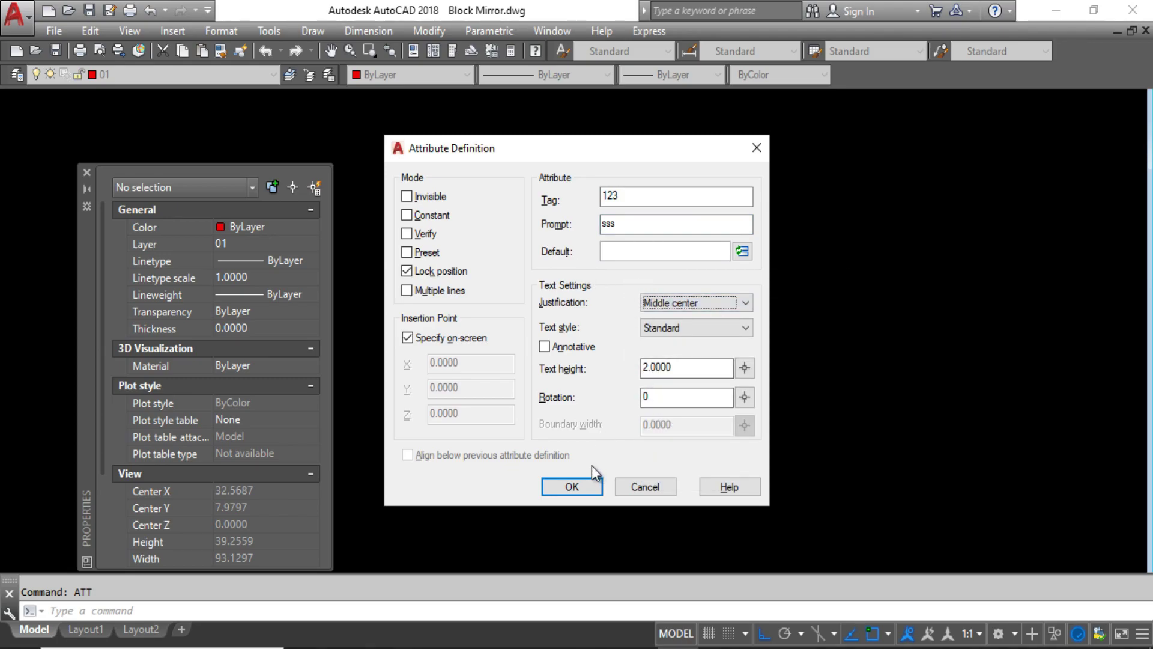
pyautogui.click(572, 485)
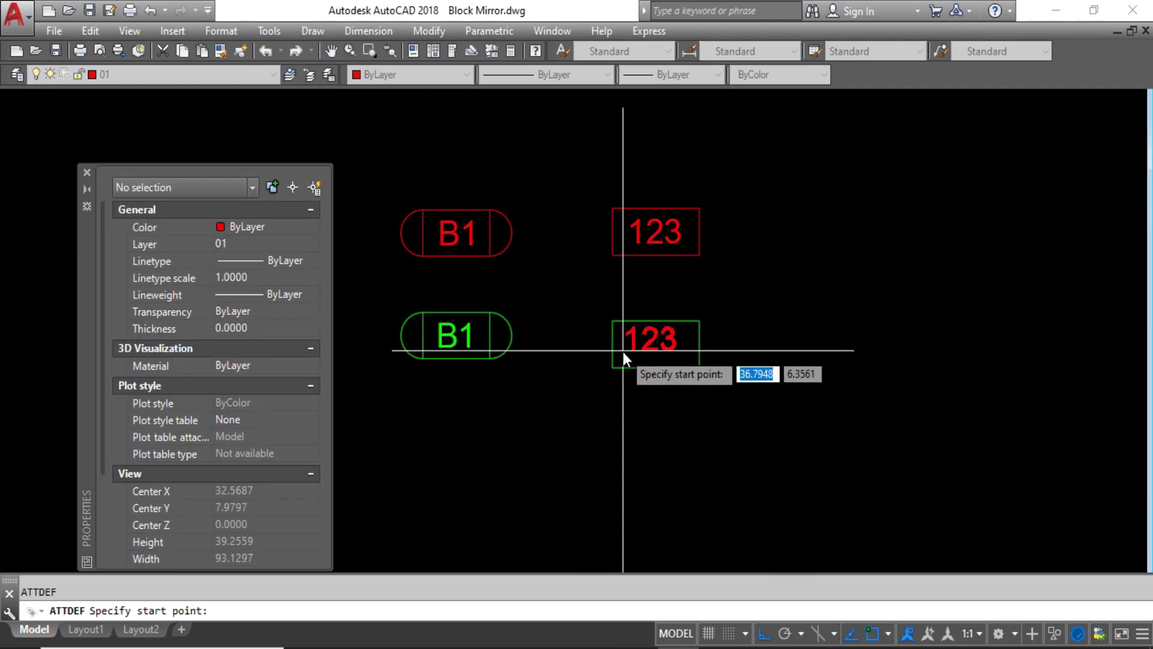
# Place the 123 attribute and move it to the centre of the green rectangle.
pyautogui.click(625, 356)
pyautogui.scroll(2, 627, 352)
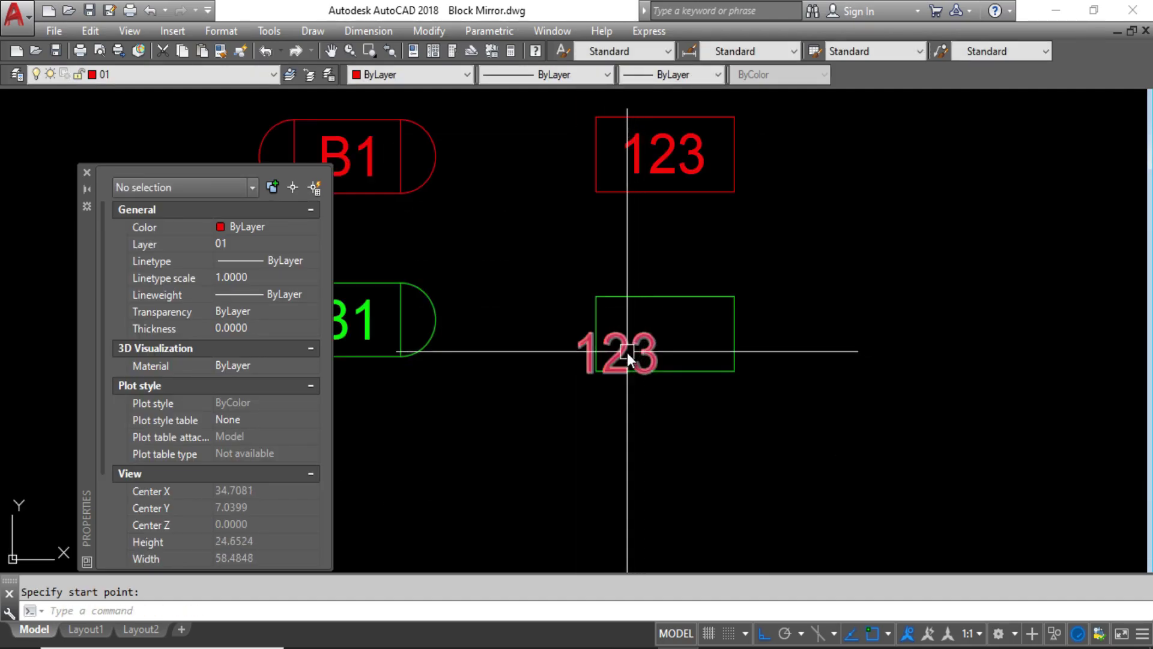
pyautogui.click(625, 356)
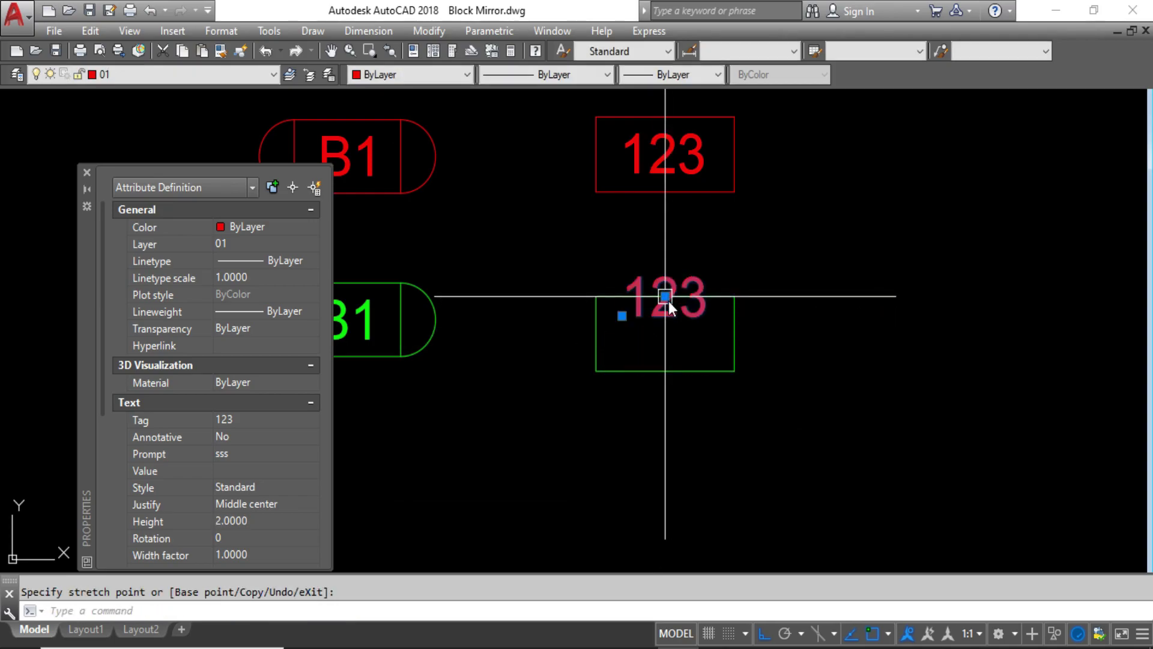
pyautogui.scroll(2, 709, 317)
pyautogui.click(742, 292)
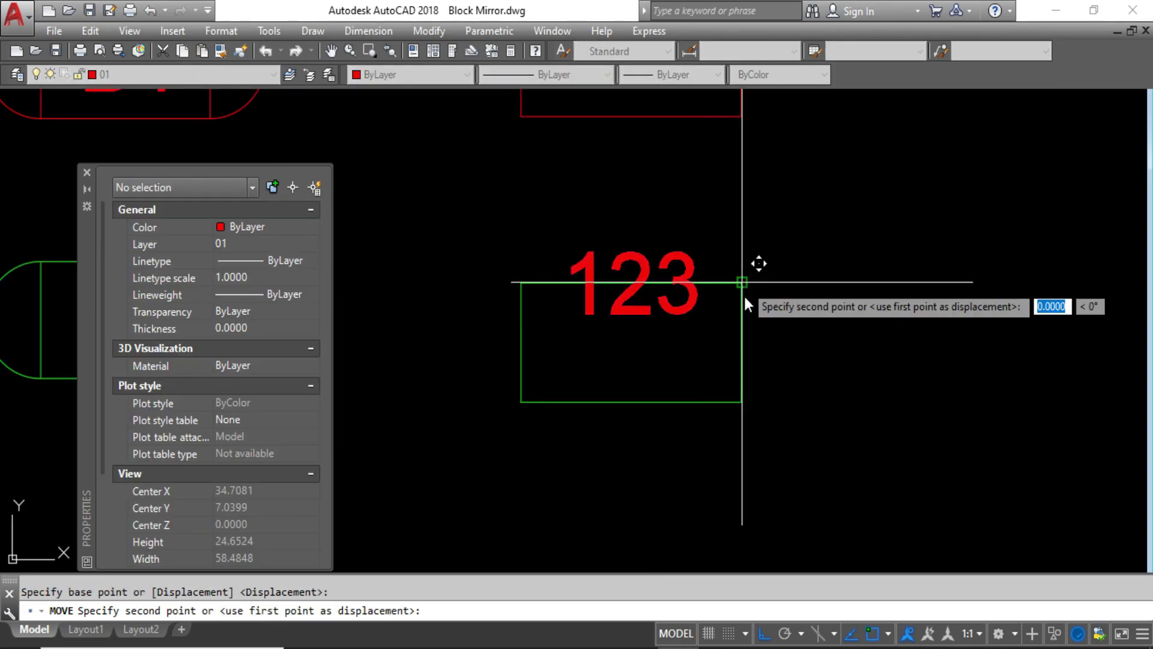
pyautogui.click(744, 349)
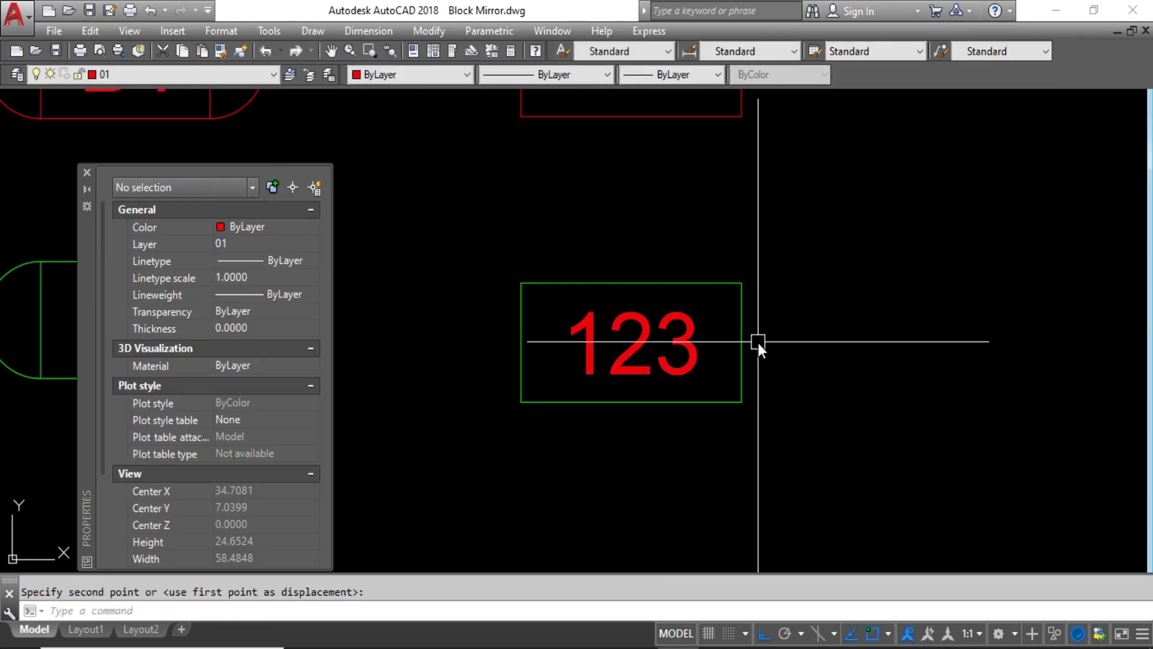
# Put the 123 attribute on layer 02 so it displays green.
pyautogui.click(693, 350)
pyautogui.click(259, 74)
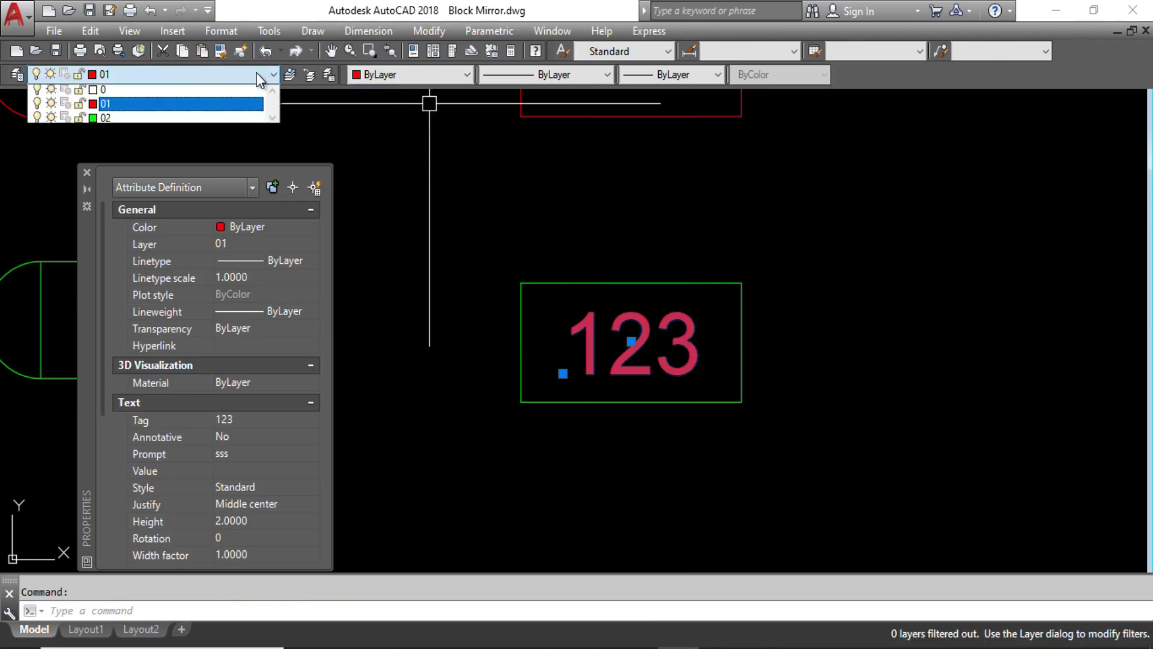
pyautogui.click(147, 117)
pyautogui.scroll(-5, 715, 366)
pyautogui.press('Escape')
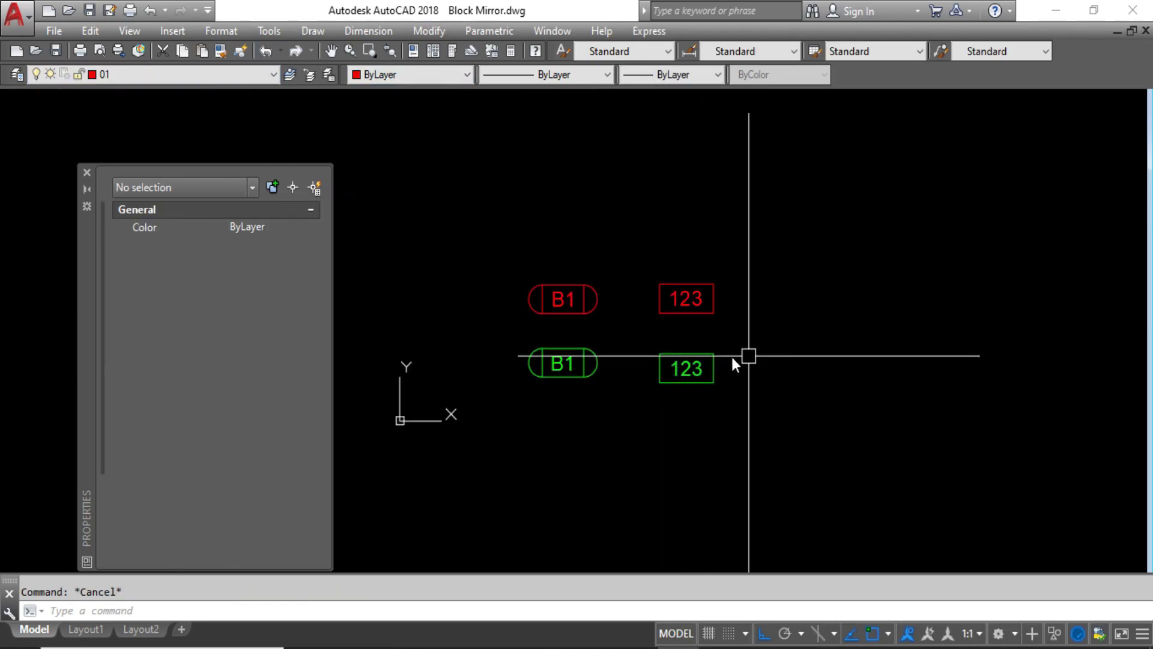
pyautogui.scroll(4, 731, 354)
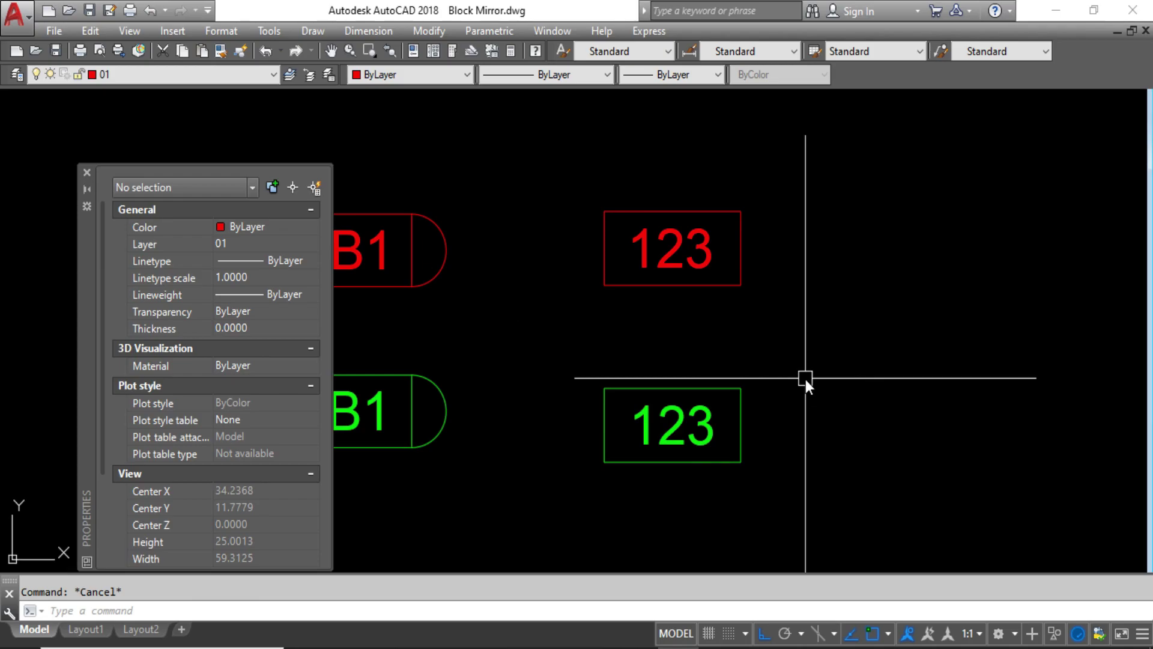
# Start a block named 1 with its base point at the red box's bottom midpoint.
pyautogui.moveTo(806, 380); pyautogui.dragTo(699, 372, button='middle')
pyautogui.click(456, 175)
pyautogui.click(682, 318)
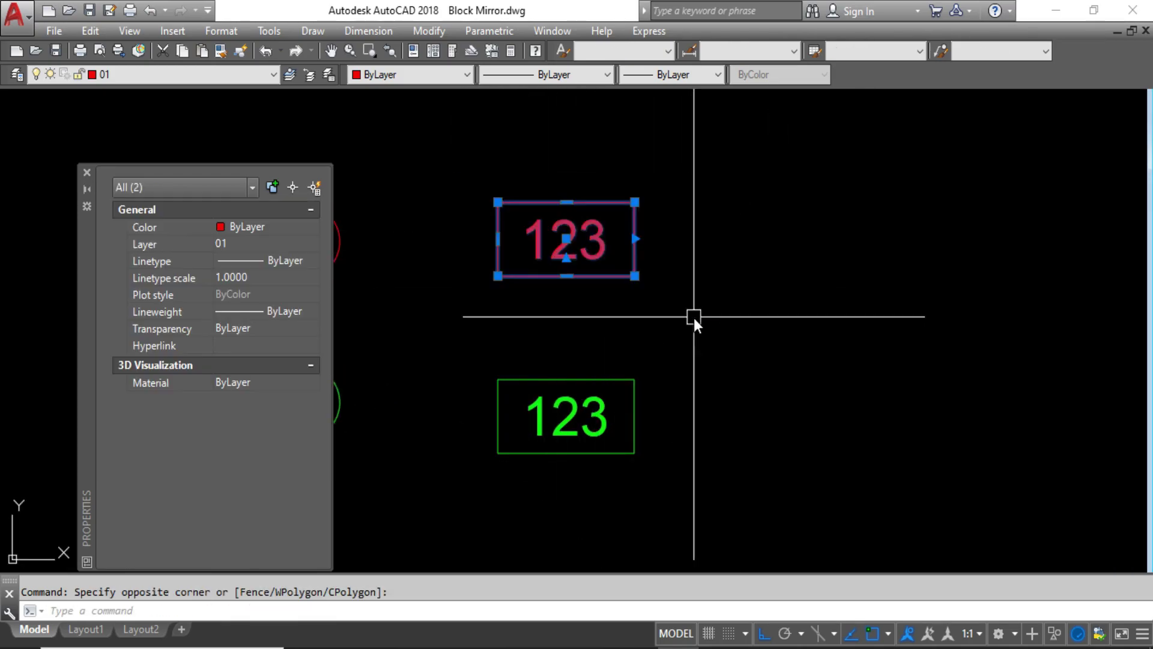
pyautogui.write('b')
pyautogui.press('Return')
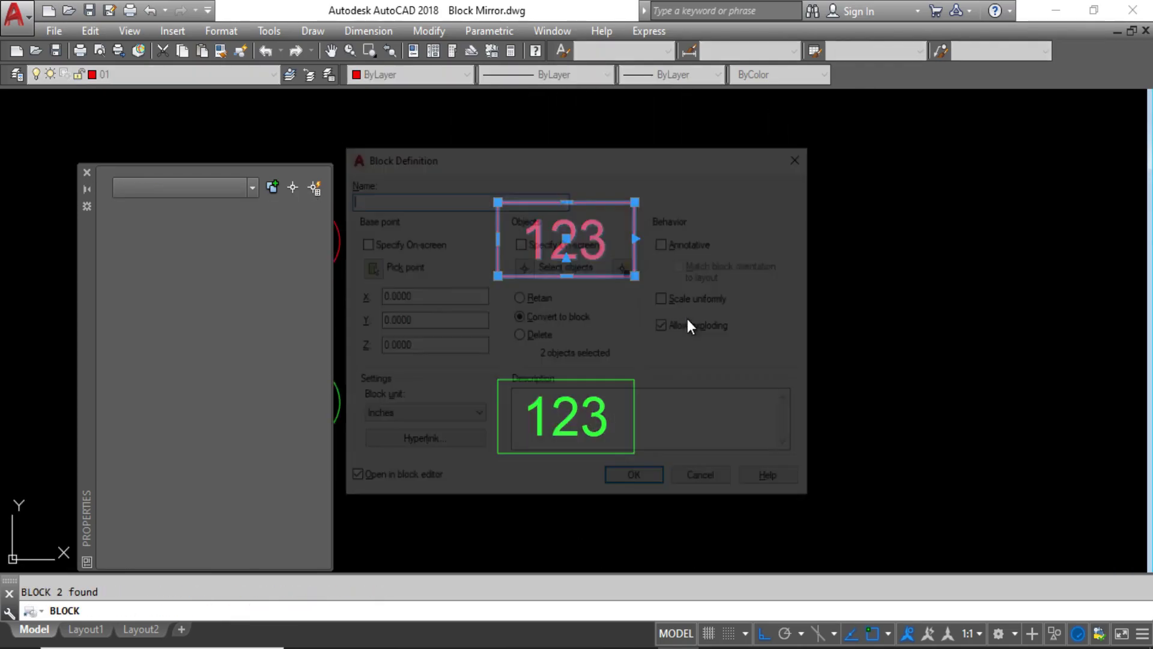
pyautogui.write('1')
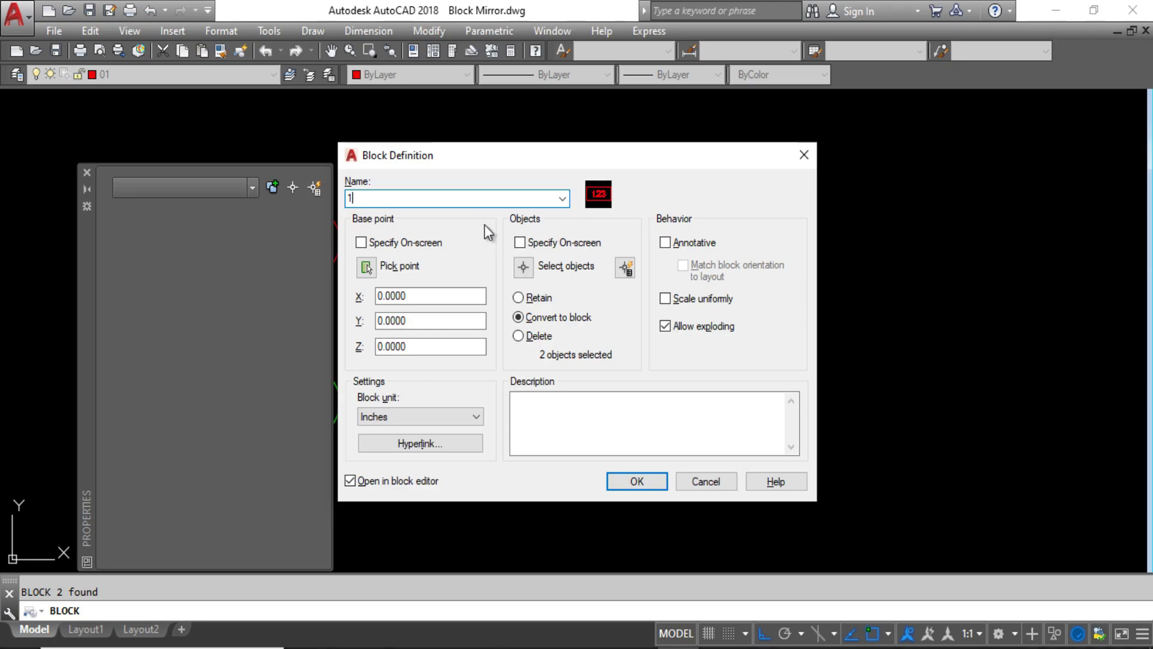
pyautogui.click(366, 266)
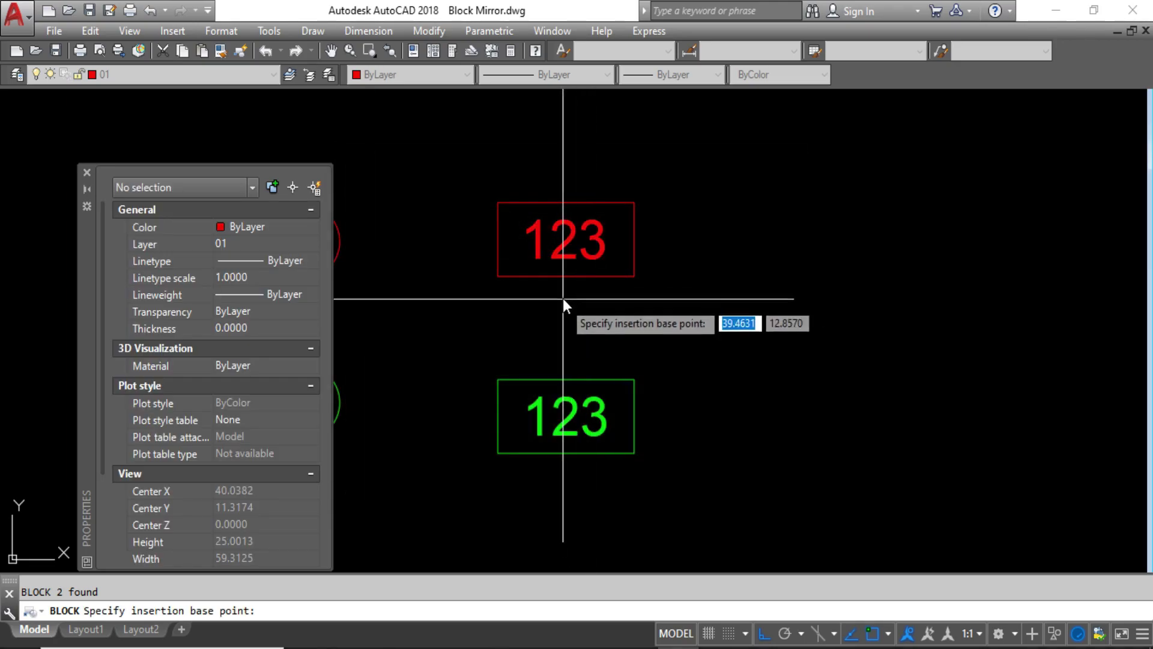
pyautogui.click(566, 276)
# Include the red rectangle and 123 text as block 1's objects and confirm it.
pyautogui.click(533, 268)
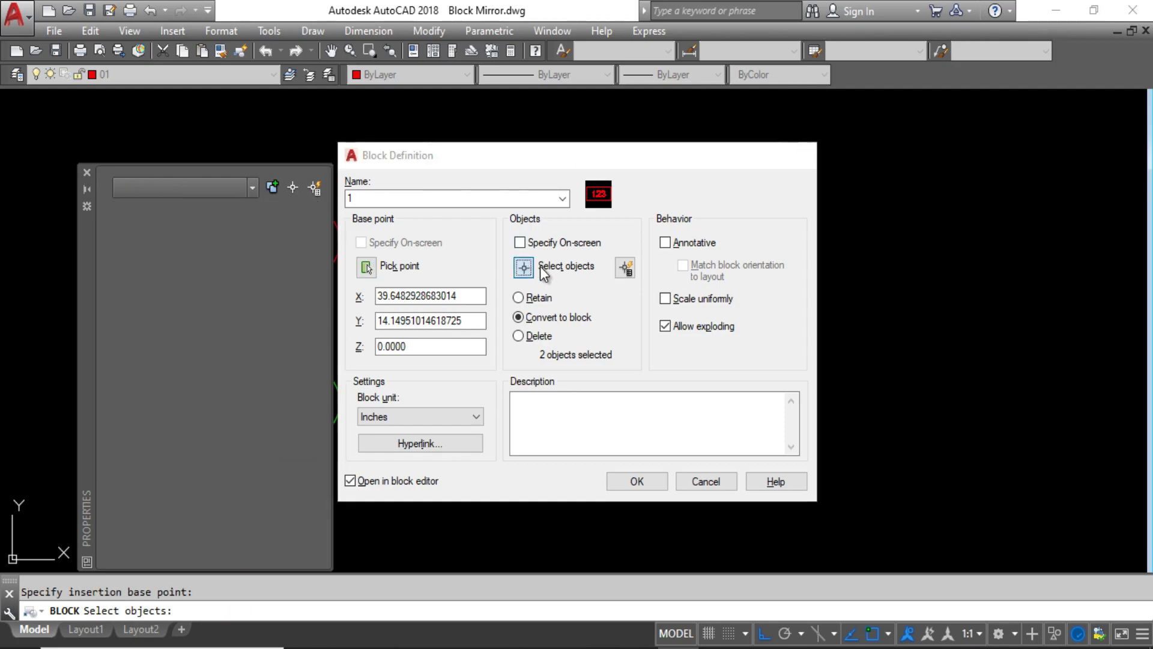
pyautogui.moveTo(466, 180); pyautogui.dragTo(675, 304)
pyautogui.click(457, 166)
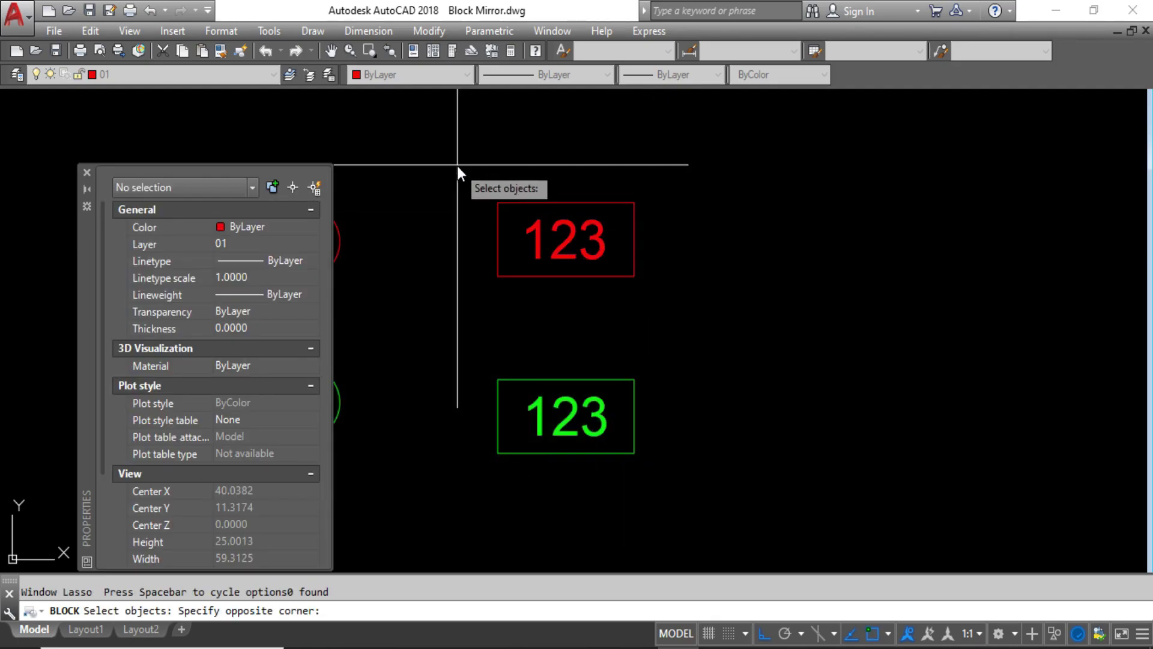
pyautogui.click(666, 296)
pyautogui.press('Return')
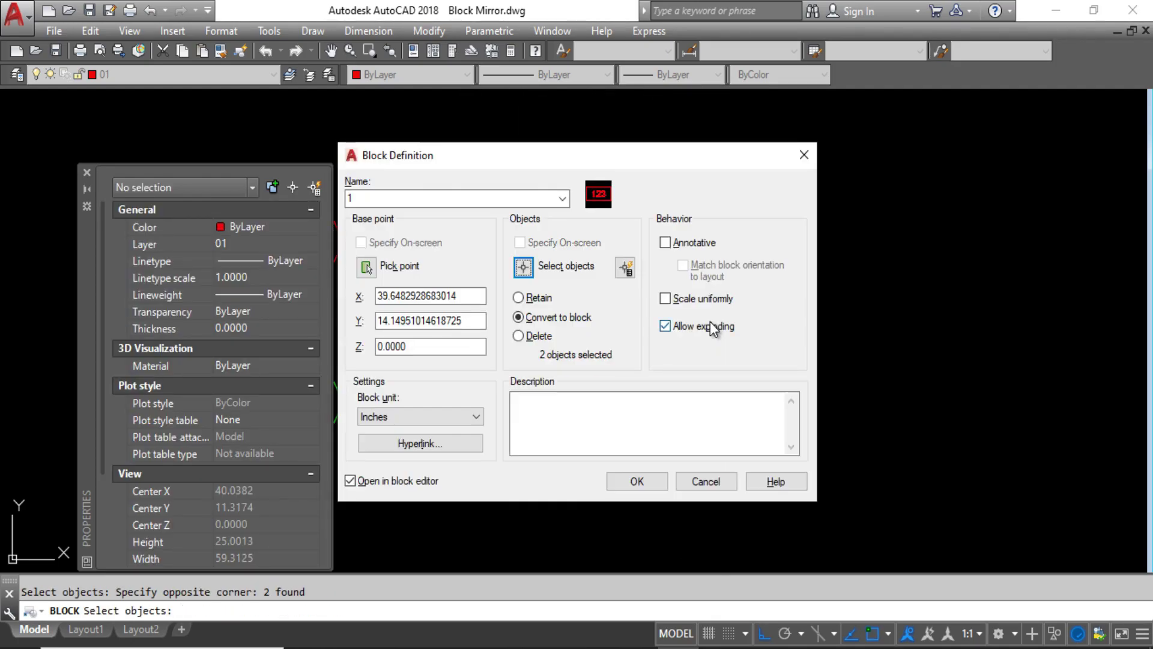
pyautogui.click(653, 481)
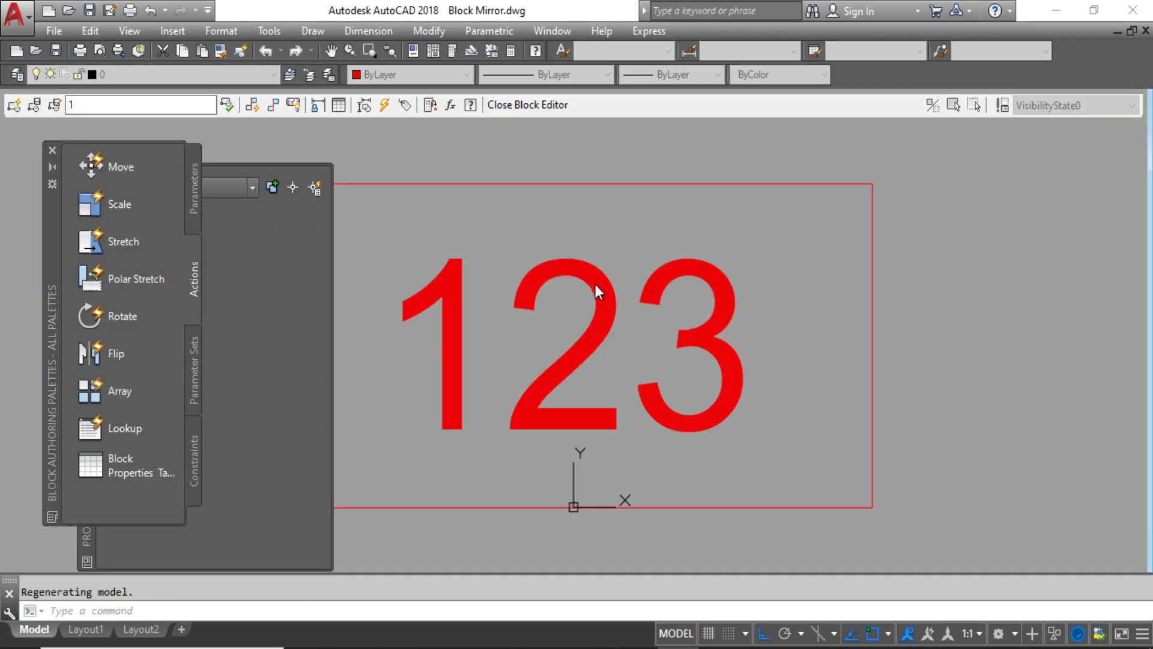
pyautogui.click(527, 106)
# Select the green 123 rectangle together with its attribute.
pyautogui.click(585, 277)
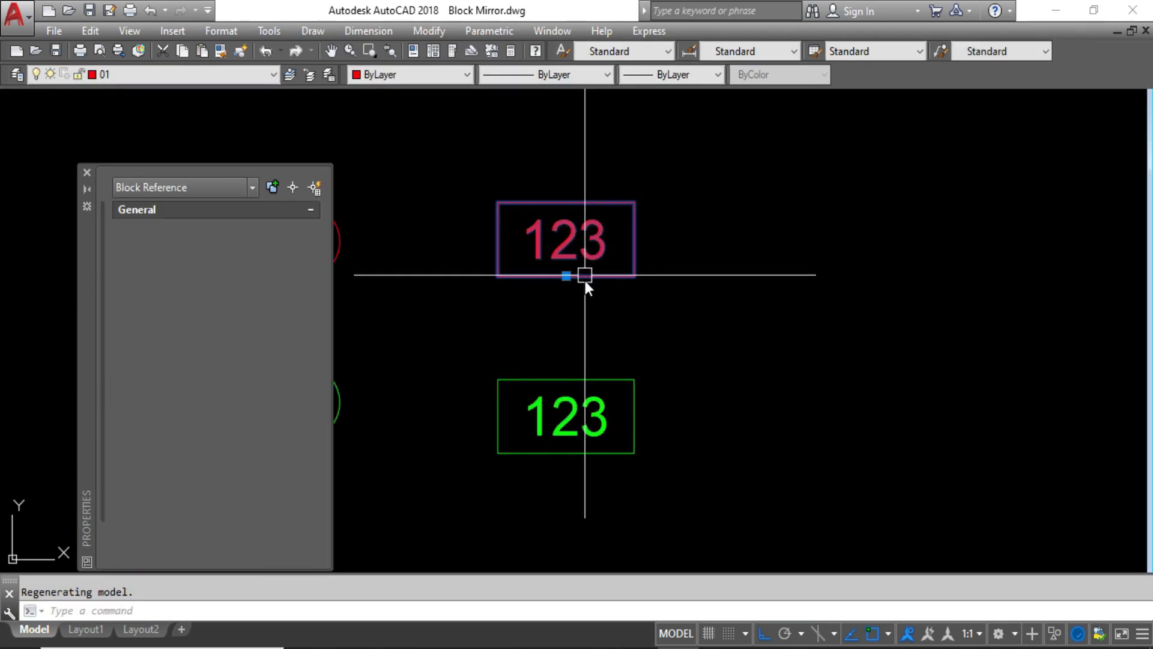
pyautogui.press('Escape')
pyautogui.moveTo(589, 330); pyautogui.dragTo(606, 253, button='middle')
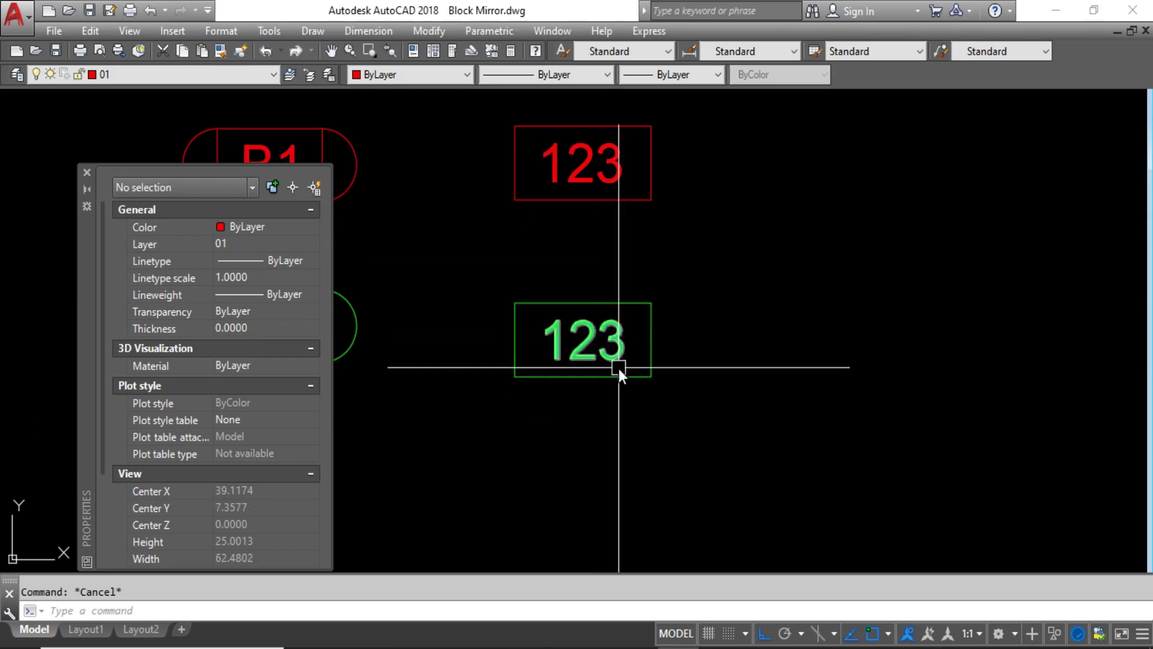
pyautogui.moveTo(613, 392); pyautogui.dragTo(542, 303)
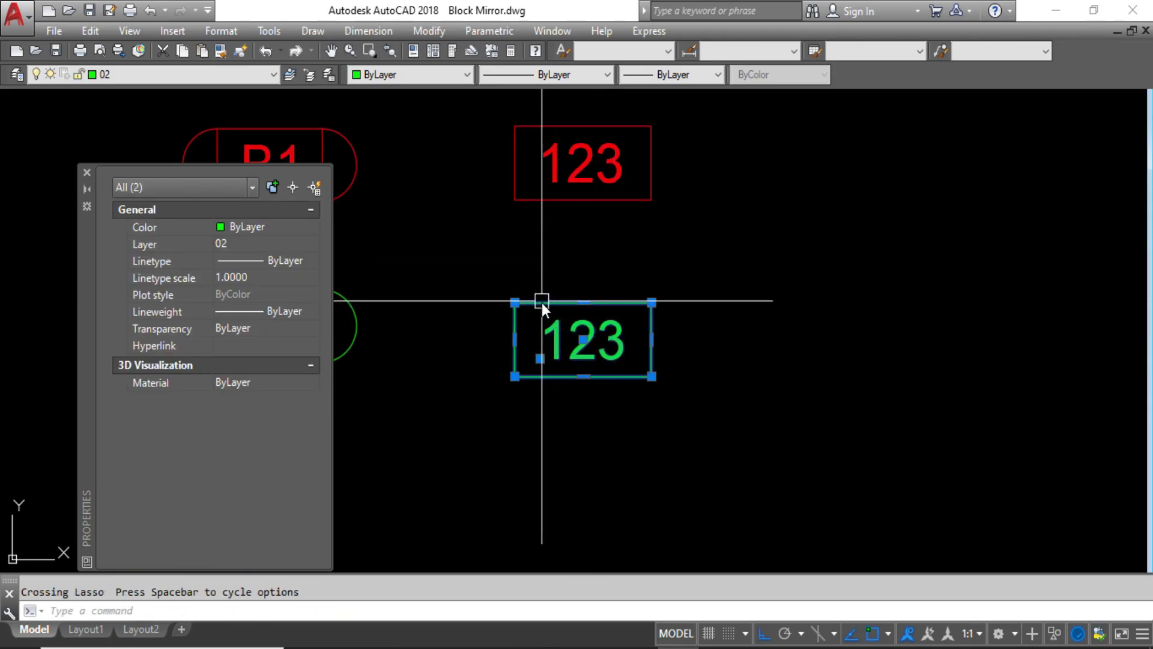
pyautogui.moveTo(718, 285); pyautogui.dragTo(575, 401)
pyautogui.click(699, 283)
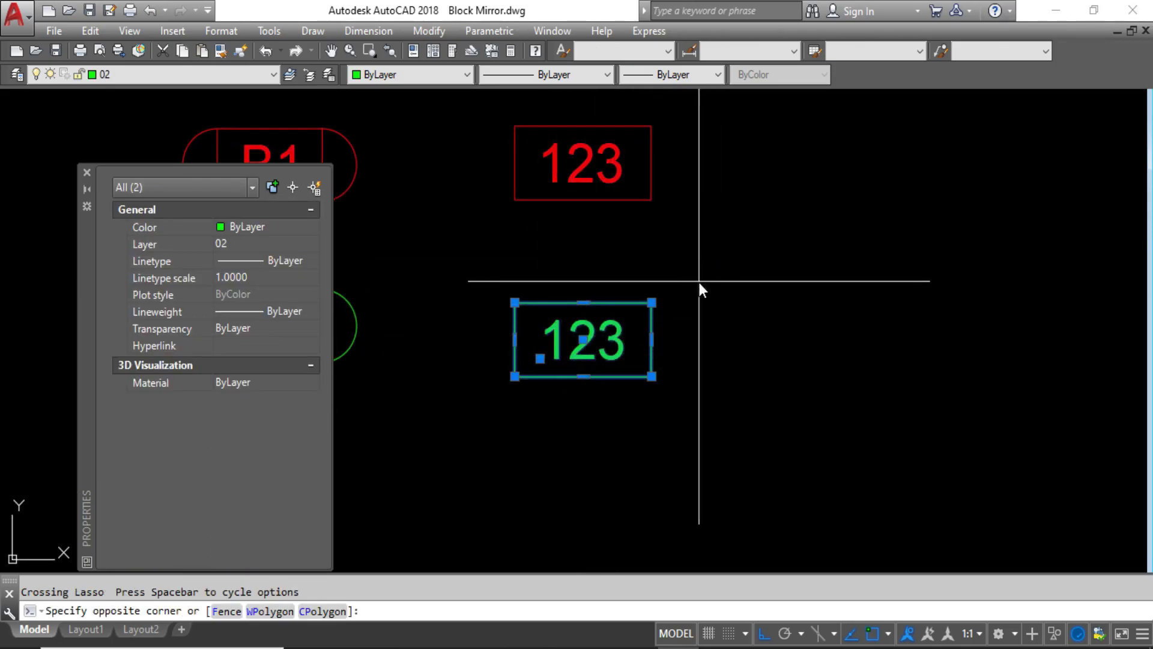
pyautogui.click(529, 428)
pyautogui.click(495, 455)
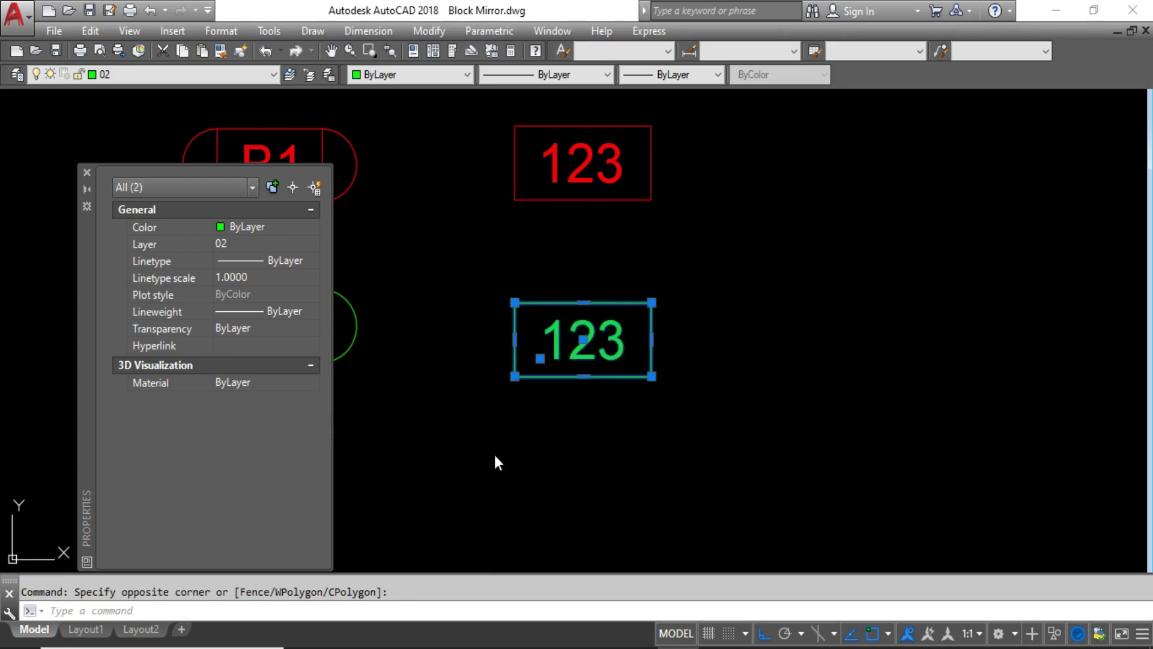
# Name the new block 2 with its base point at the green box's bottom midpoint.
pyautogui.write('b')
pyautogui.press('Return')
pyautogui.write('2')
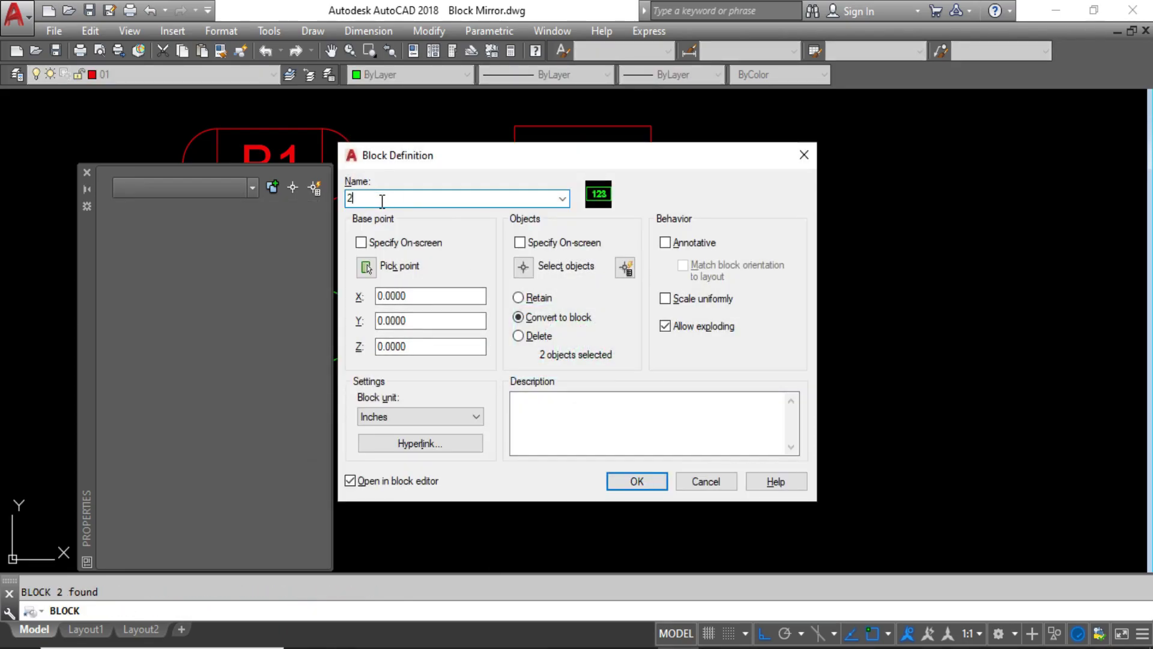
pyautogui.click(367, 266)
pyautogui.click(586, 379)
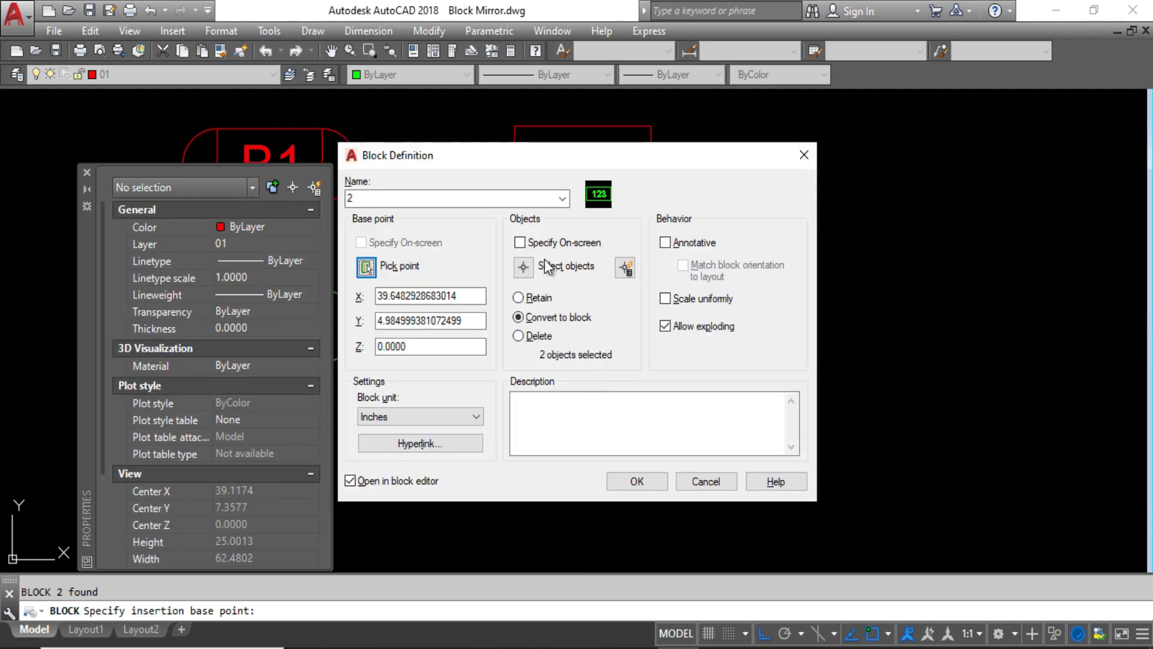
# Use the green rectangle and attribute as block 2's objects, confirm, and enter value 123.
pyautogui.click(524, 268)
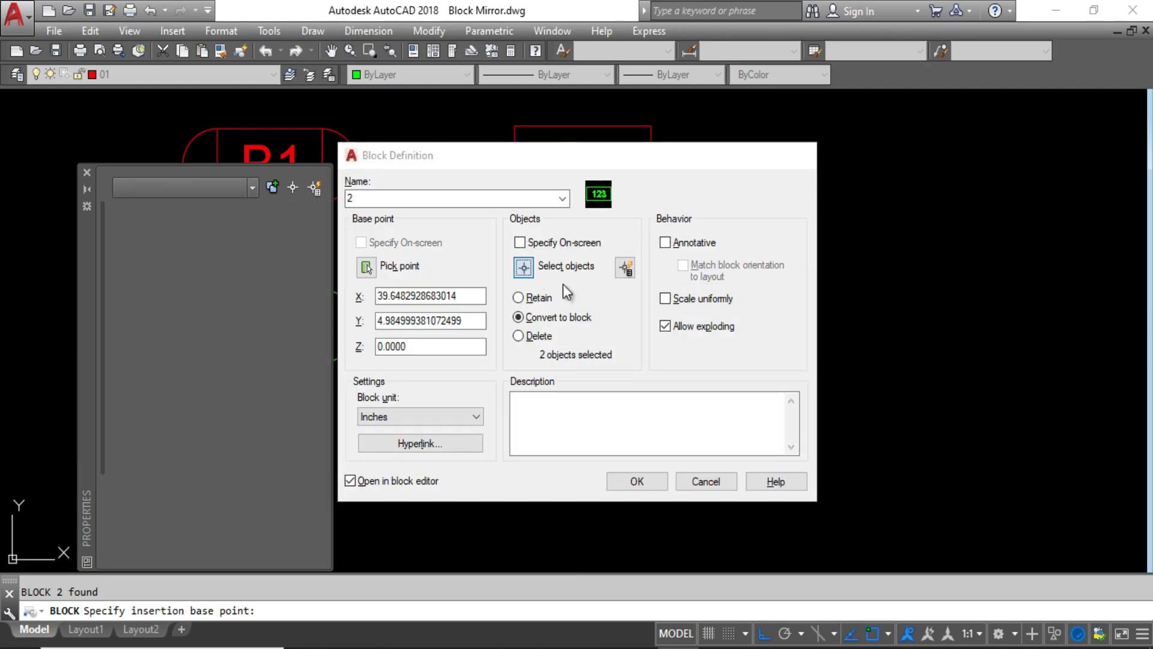
pyautogui.click(700, 277)
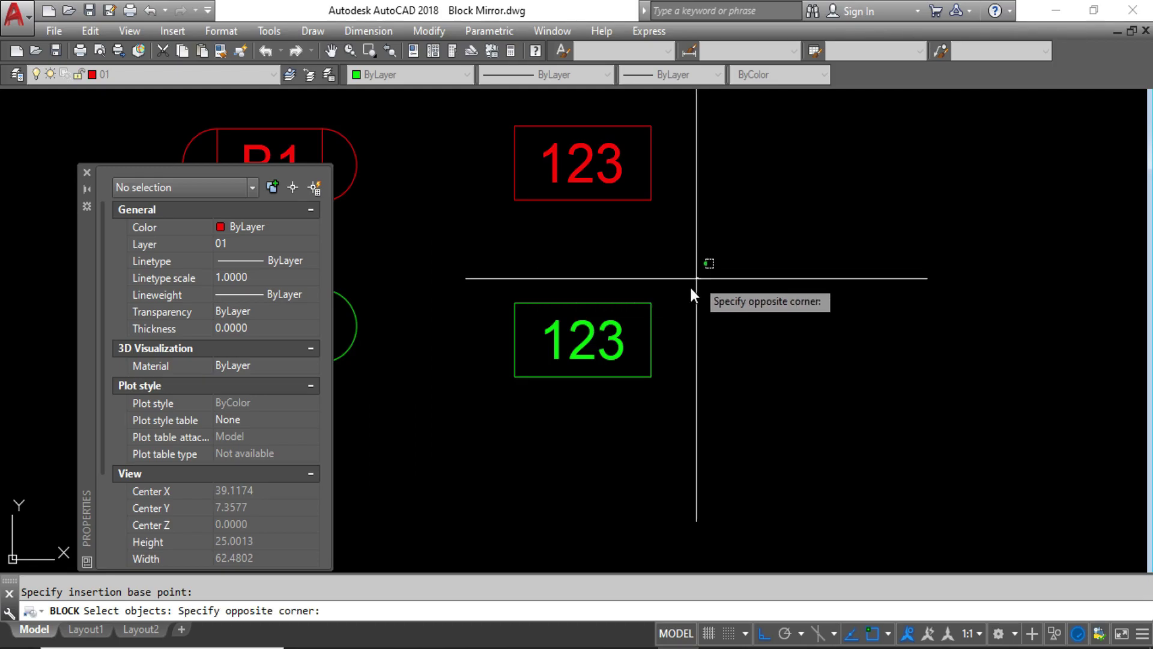
pyautogui.click(502, 408)
pyautogui.press('Return')
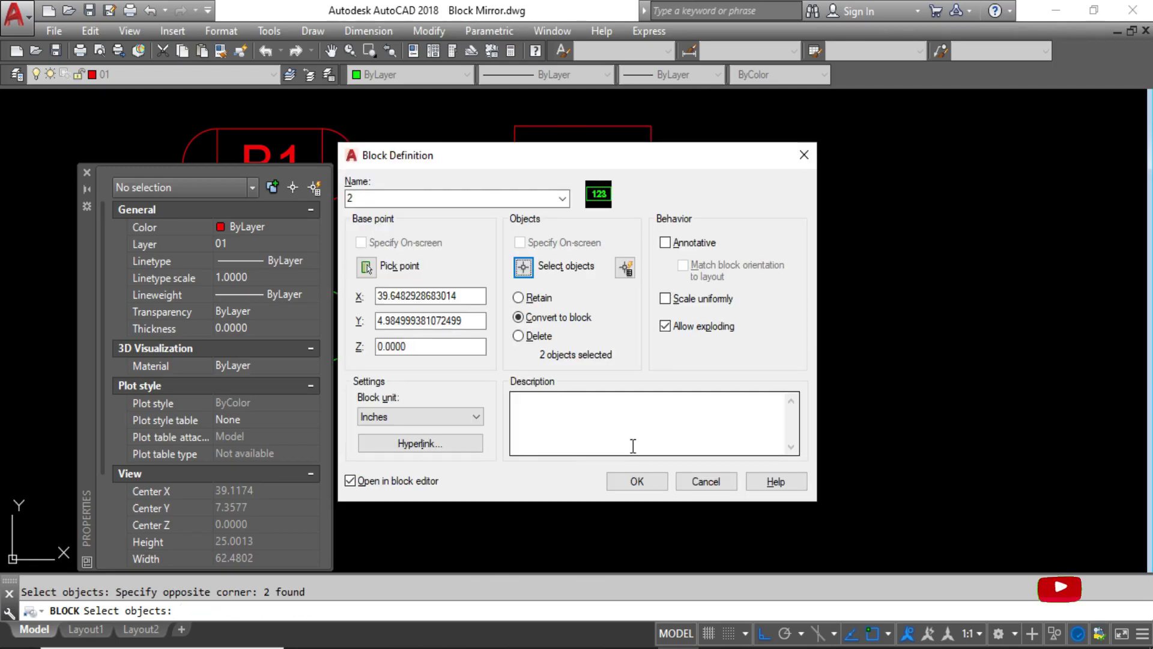
pyautogui.click(640, 478)
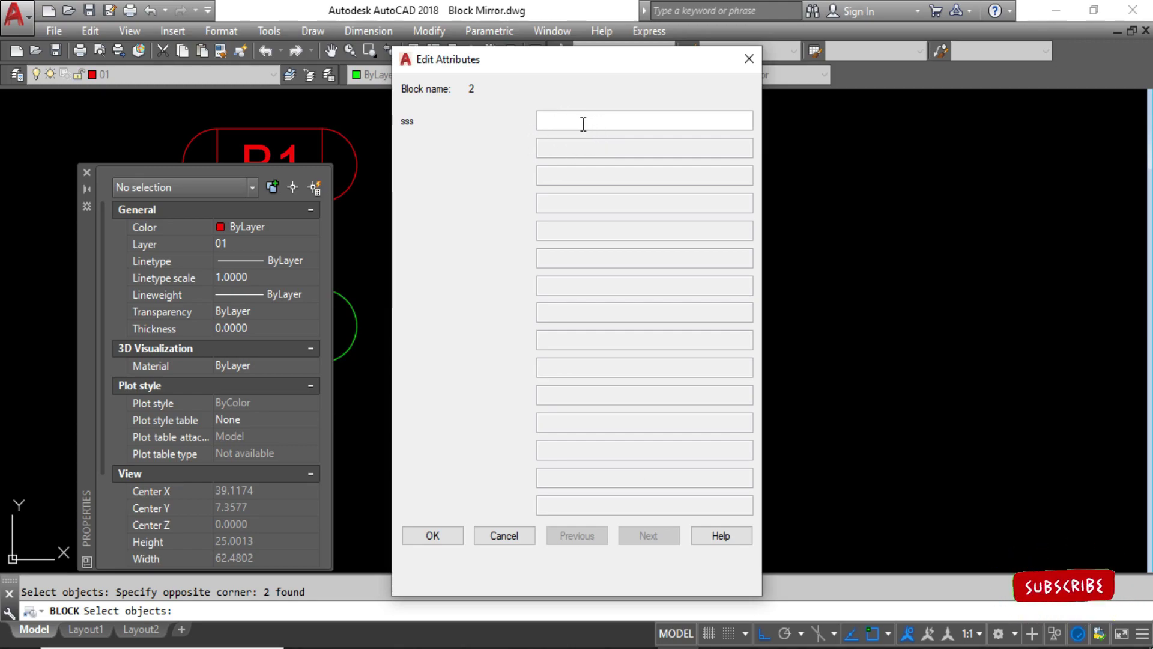
pyautogui.write('123')
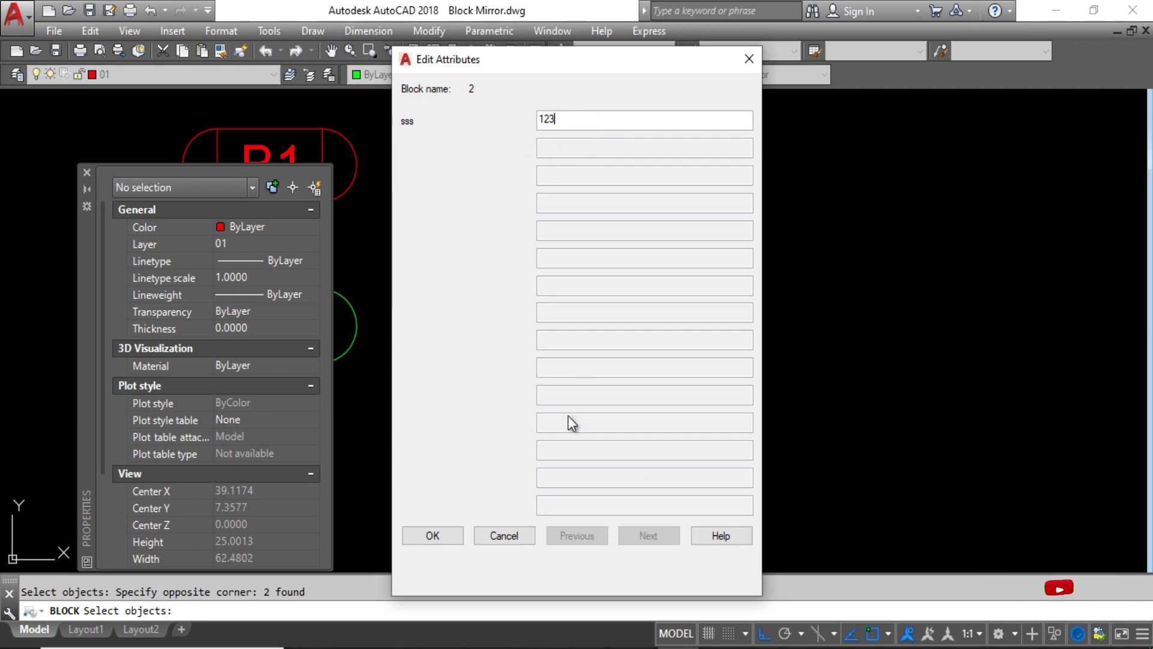
pyautogui.click(460, 532)
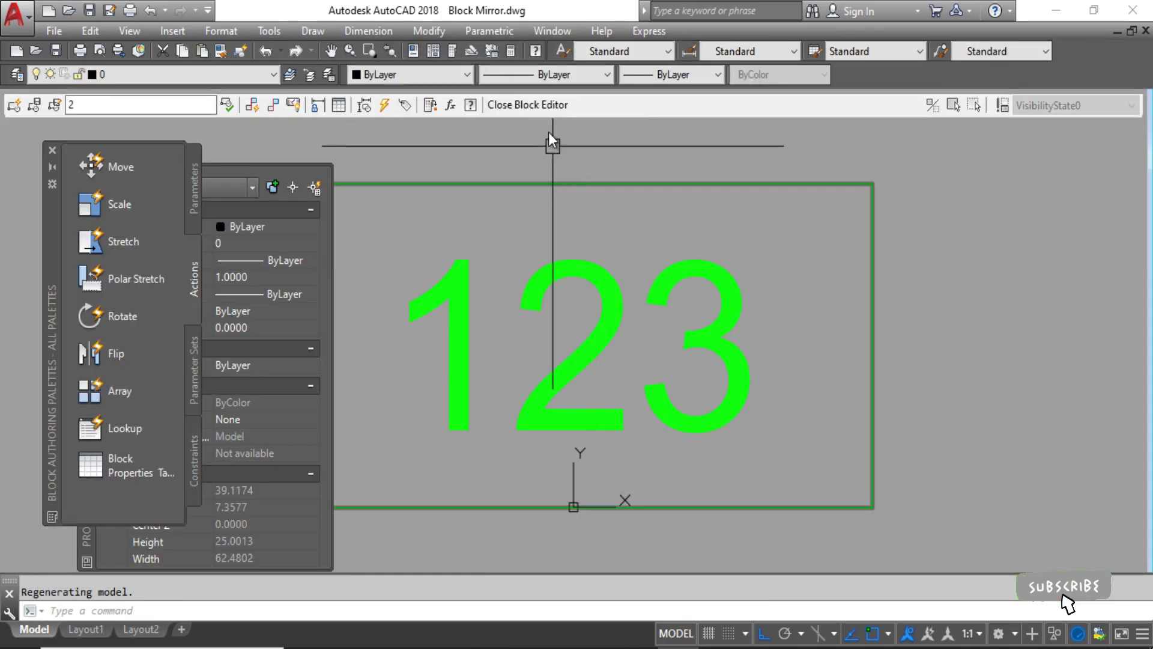
pyautogui.click(542, 105)
# Select the green and red 123 blocks in turn to check them, then clear the selection.
pyautogui.scroll(6, 687, 297)
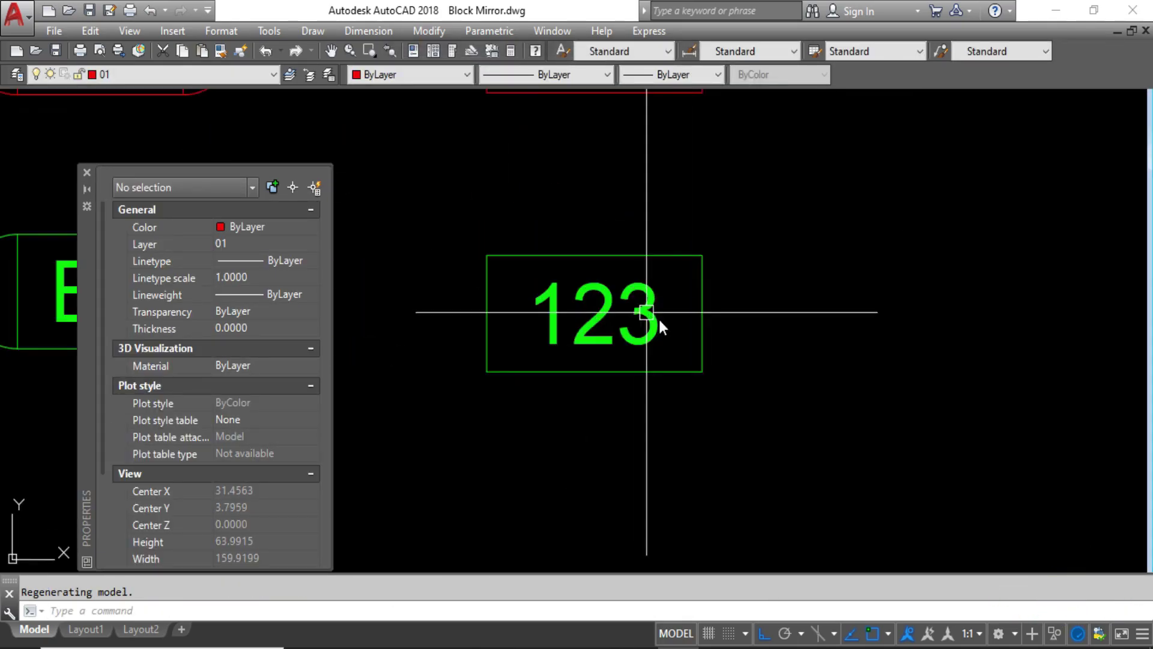
pyautogui.click(681, 388)
pyautogui.click(613, 304)
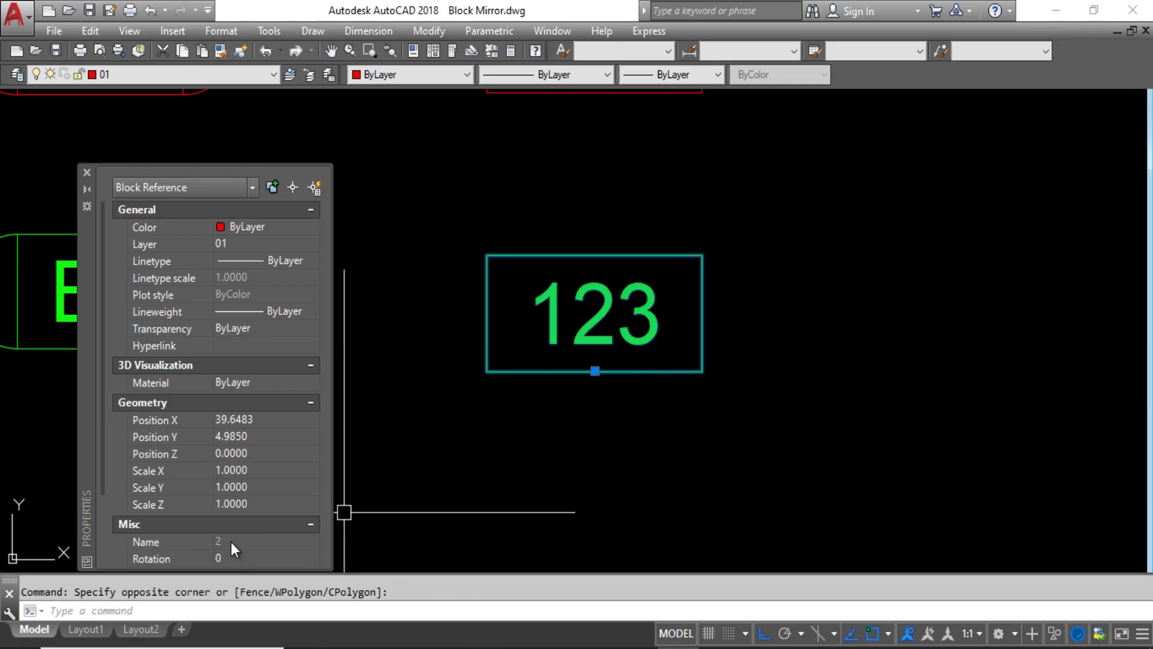
pyautogui.press('Escape')
pyautogui.moveTo(690, 265); pyautogui.dragTo(667, 338, button='middle')
pyautogui.click(556, 247)
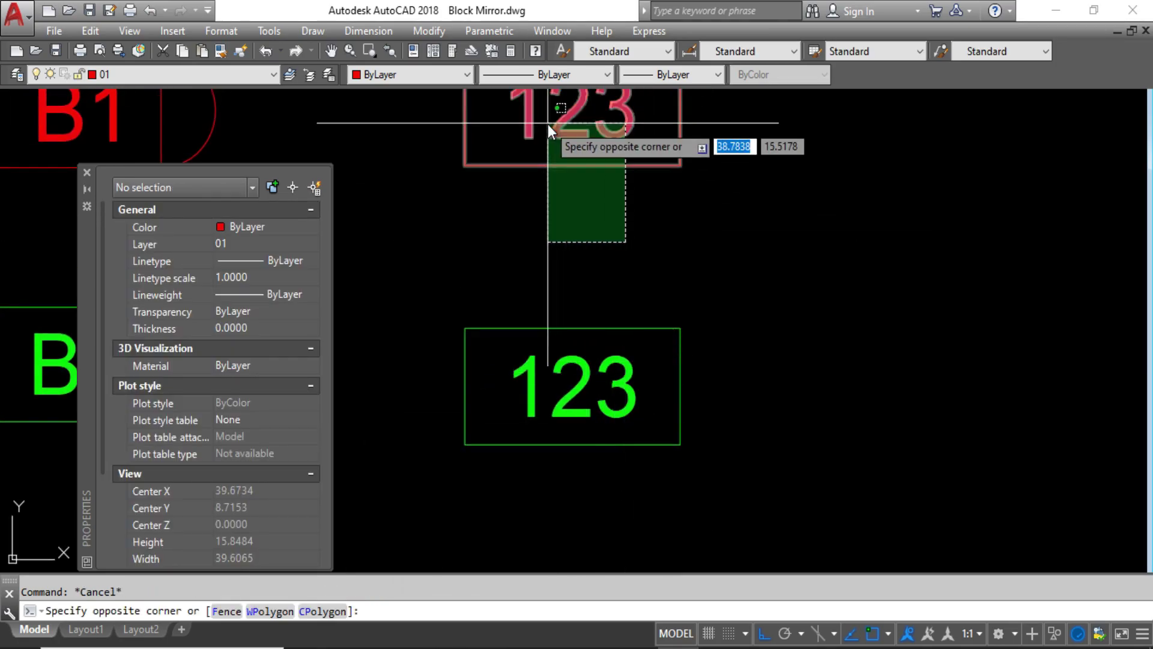
pyautogui.click(547, 124)
pyautogui.scroll(-2, 619, 443)
pyautogui.press('Escape')
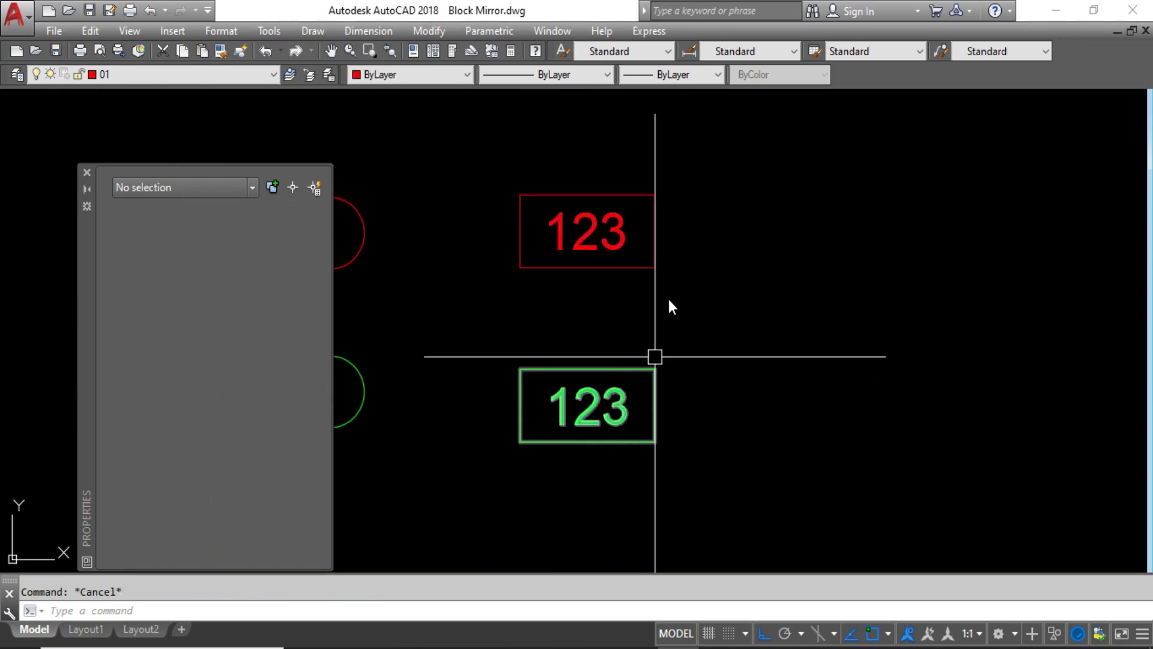
pyautogui.scroll(-2, 718, 177)
# Mirror blocks 1 and 2 about a vertical line on their right, keeping the originals.
pyautogui.click(732, 151)
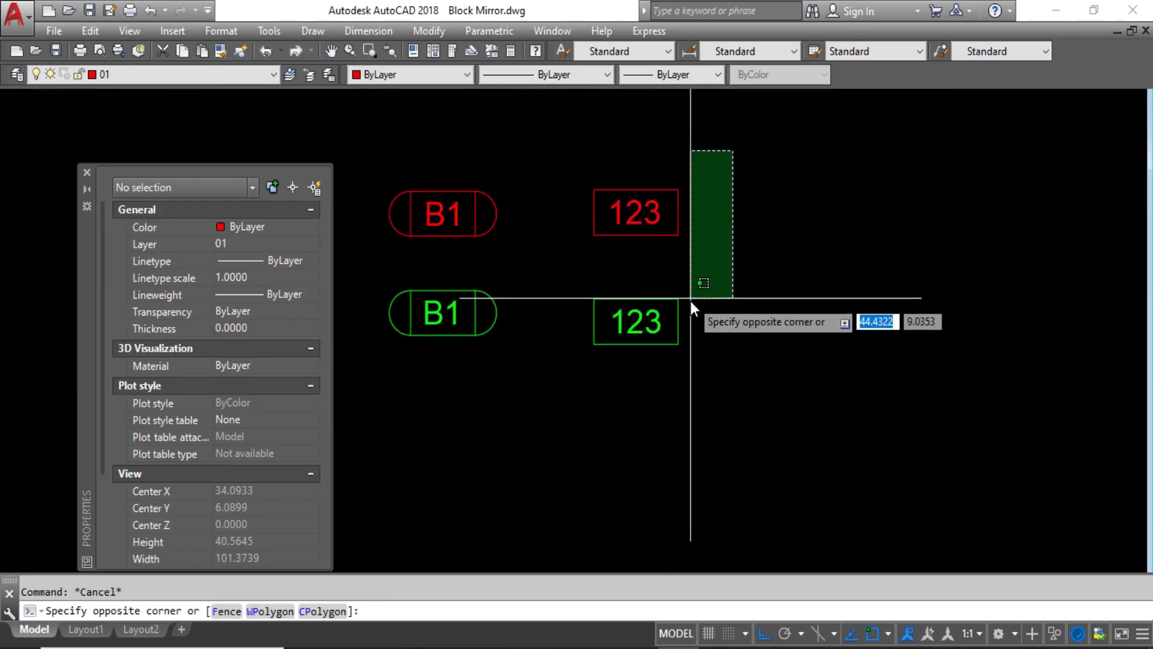
pyautogui.click(601, 397)
pyautogui.write('mi')
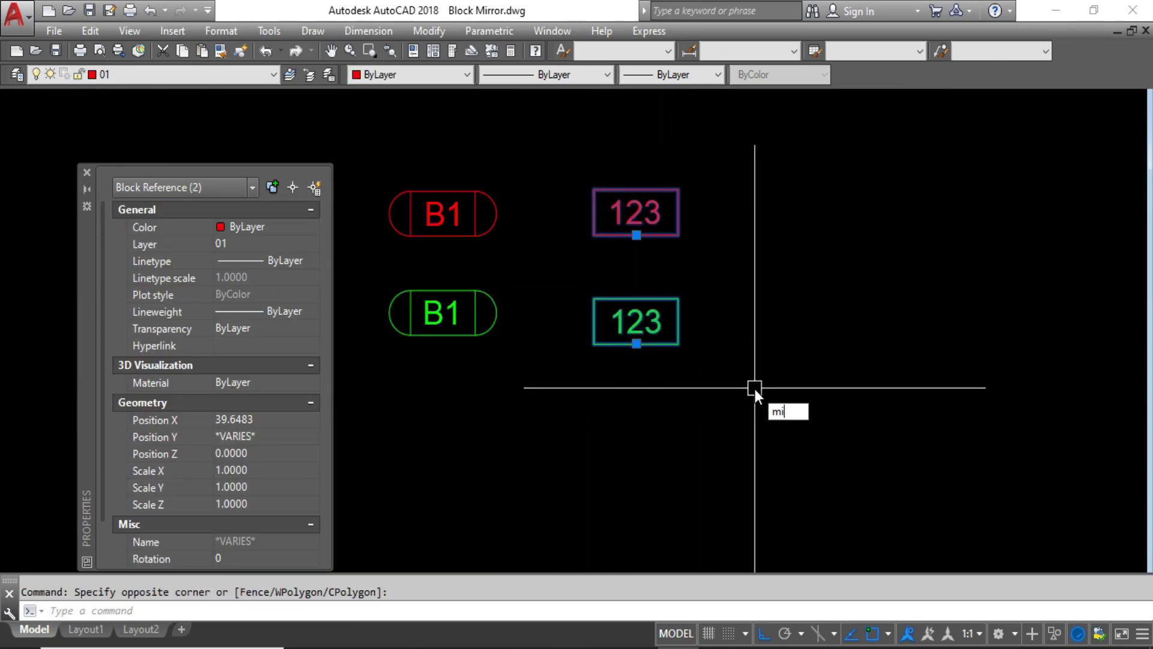
pyautogui.press('Return')
pyautogui.click(752, 369)
pyautogui.click(754, 416)
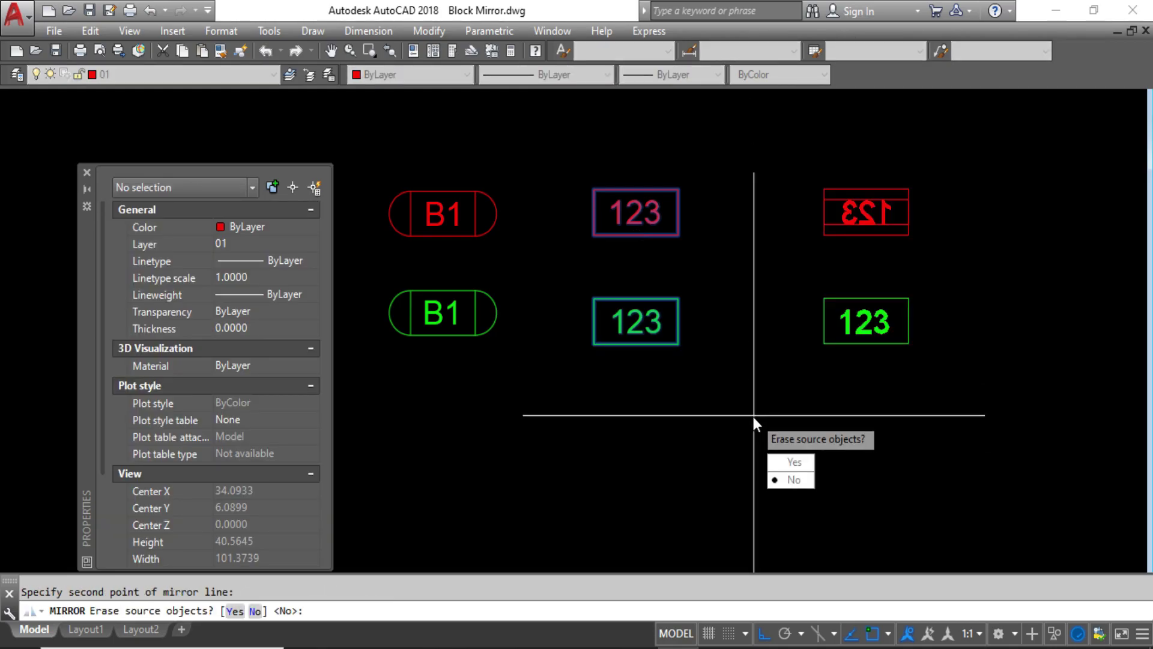
pyautogui.press('Return')
pyautogui.scroll(2, 892, 251)
pyautogui.scroll(2, 828, 226)
pyautogui.scroll(-4, 849, 185)
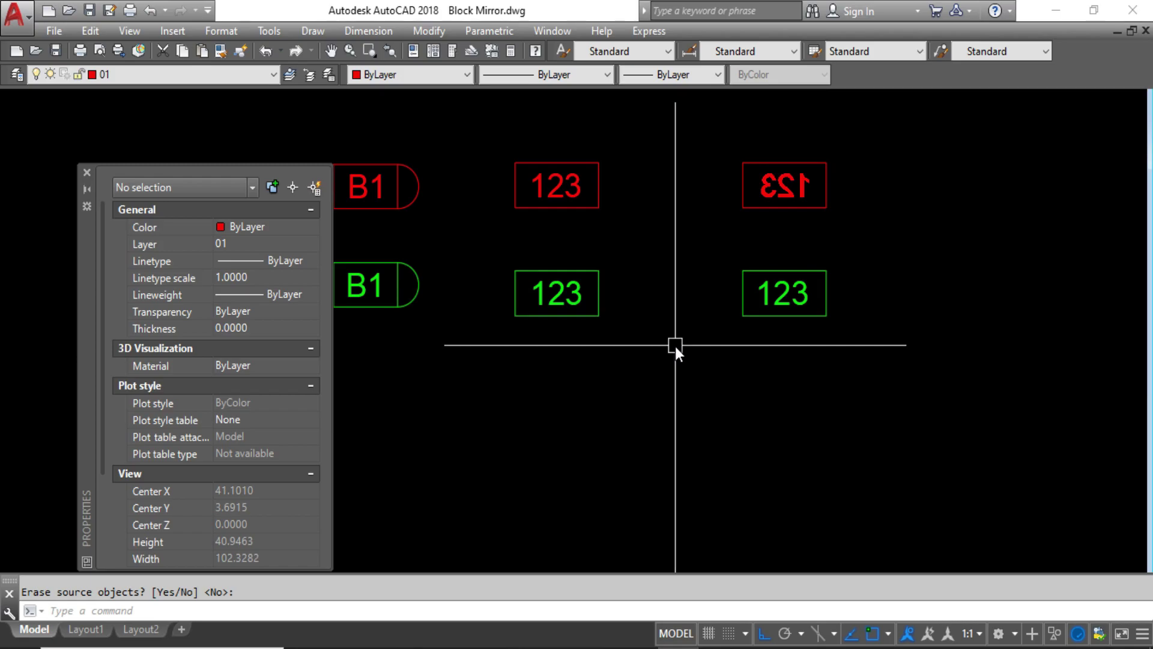
pyautogui.scroll(5, 791, 303)
pyautogui.scroll(-5, 848, 310)
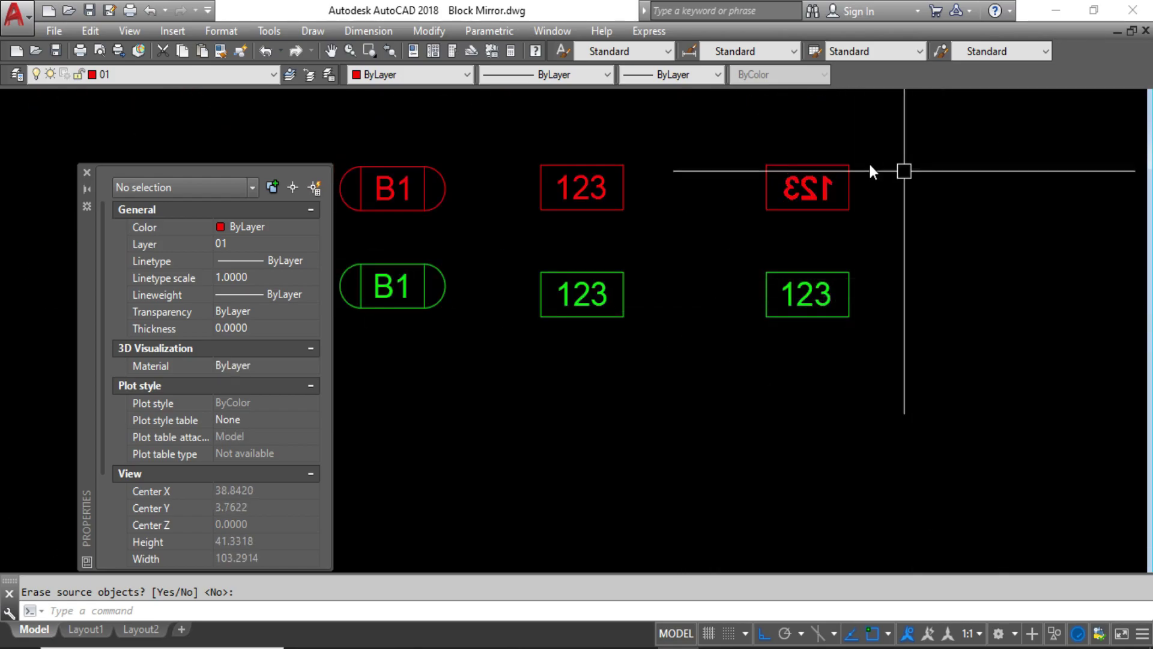
pyautogui.scroll(1, 835, 169)
pyautogui.scroll(3, 832, 172)
pyautogui.scroll(-6, 835, 300)
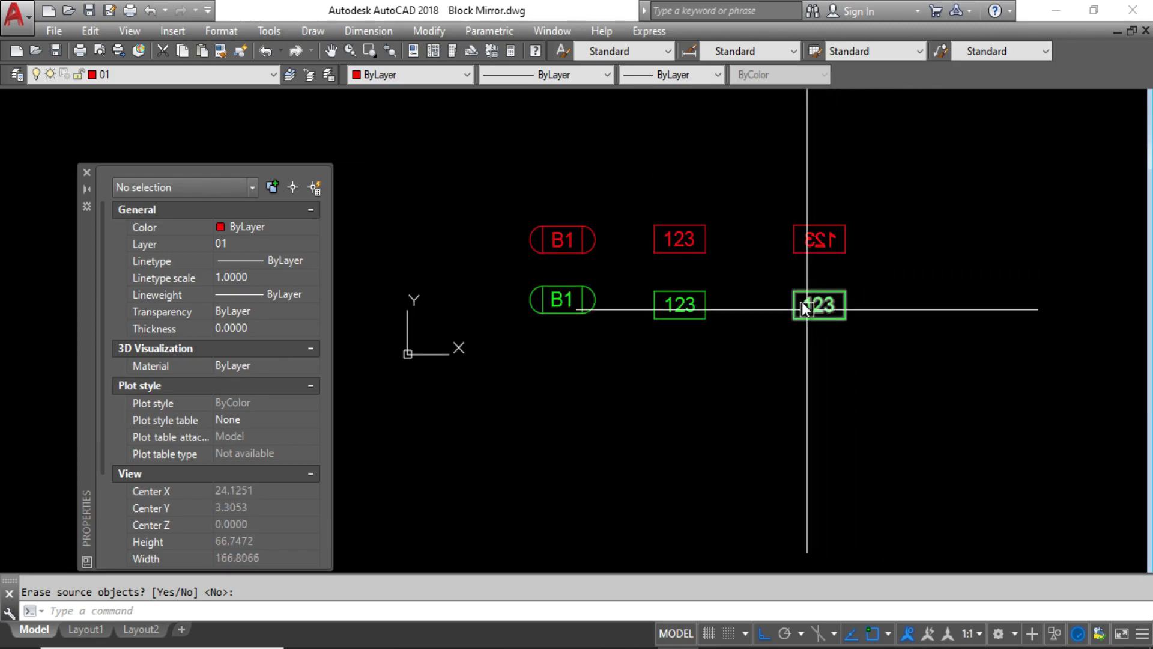
# Select the original red 123 block and start copying it with CO.
pyautogui.scroll(4, 691, 242)
pyautogui.click(738, 282)
pyautogui.click(685, 196)
pyautogui.write('c')
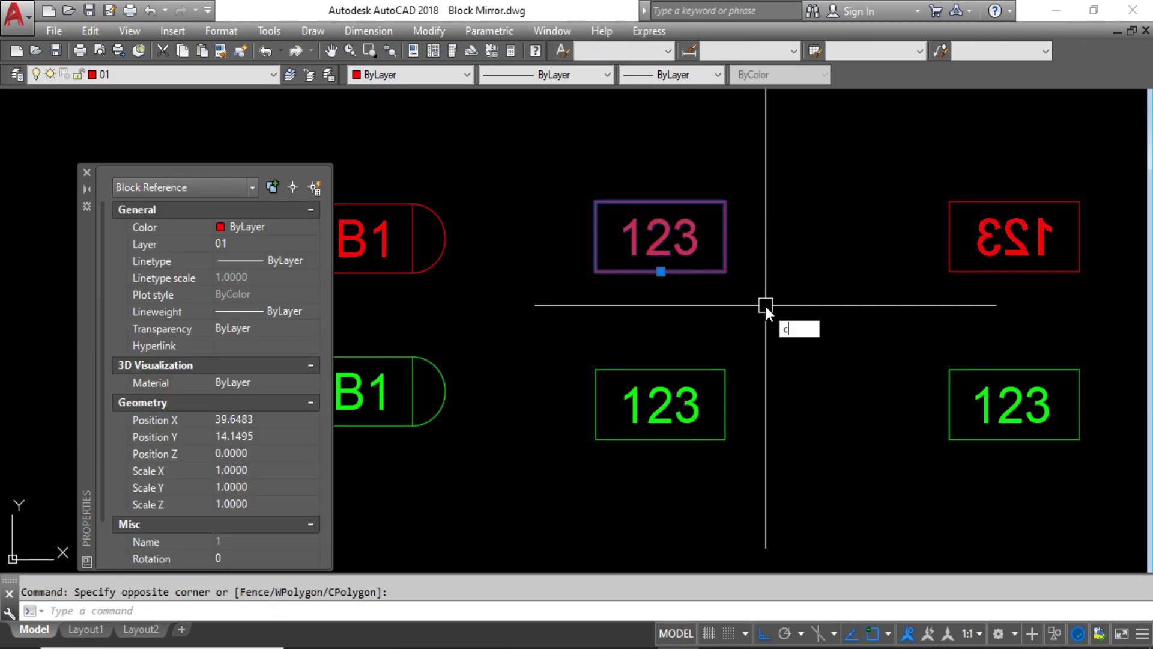
pyautogui.press('BackSpace')
pyautogui.write('co')
pyautogui.press('Return')
# From its corner, place two copies of the red 123 block right of the mirrored one.
pyautogui.click(596, 272)
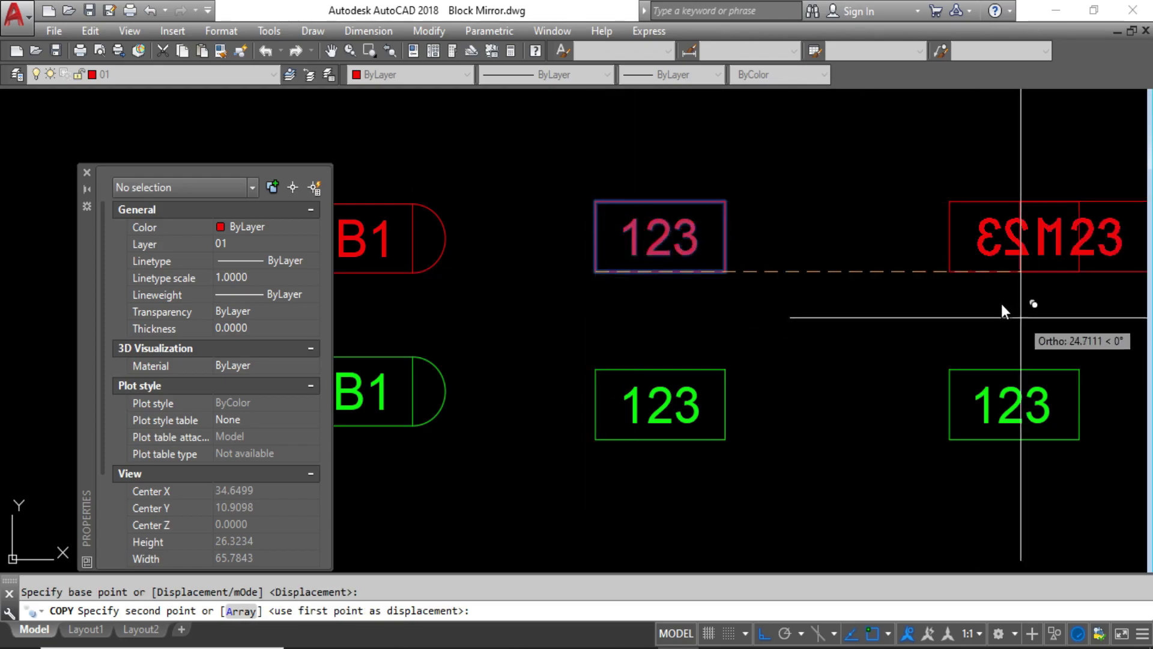
pyautogui.moveTo(932, 289); pyautogui.dragTo(550, 253, button='middle')
pyautogui.click(746, 247)
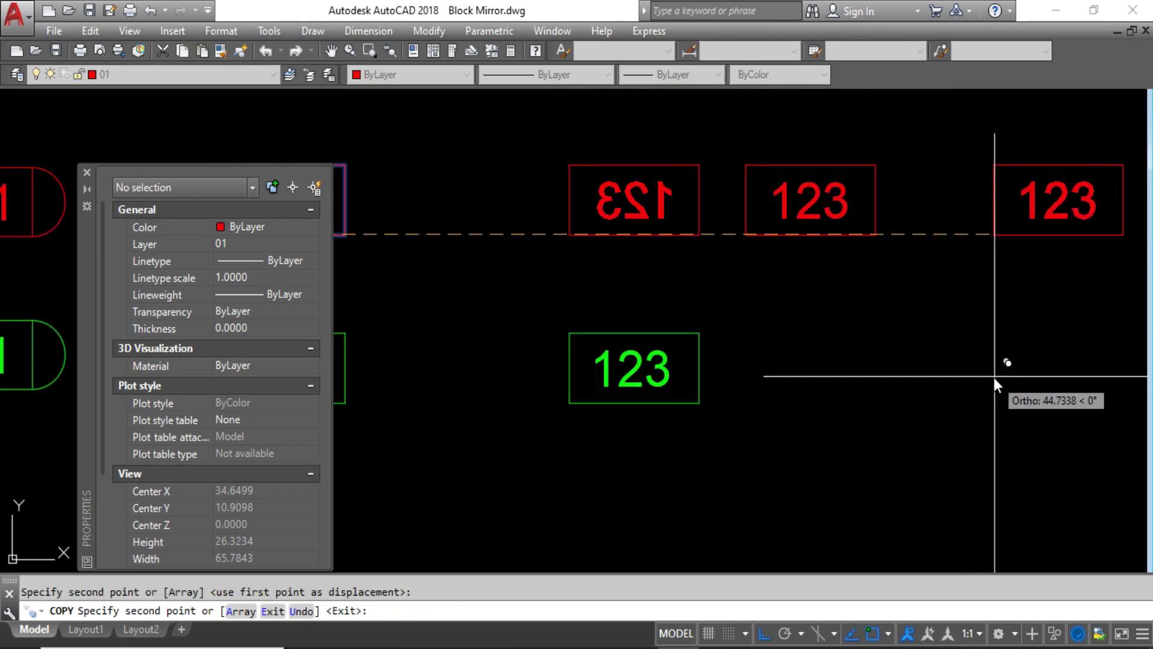
pyautogui.click(921, 324)
pyautogui.press('Escape')
pyautogui.scroll(-5, 931, 331)
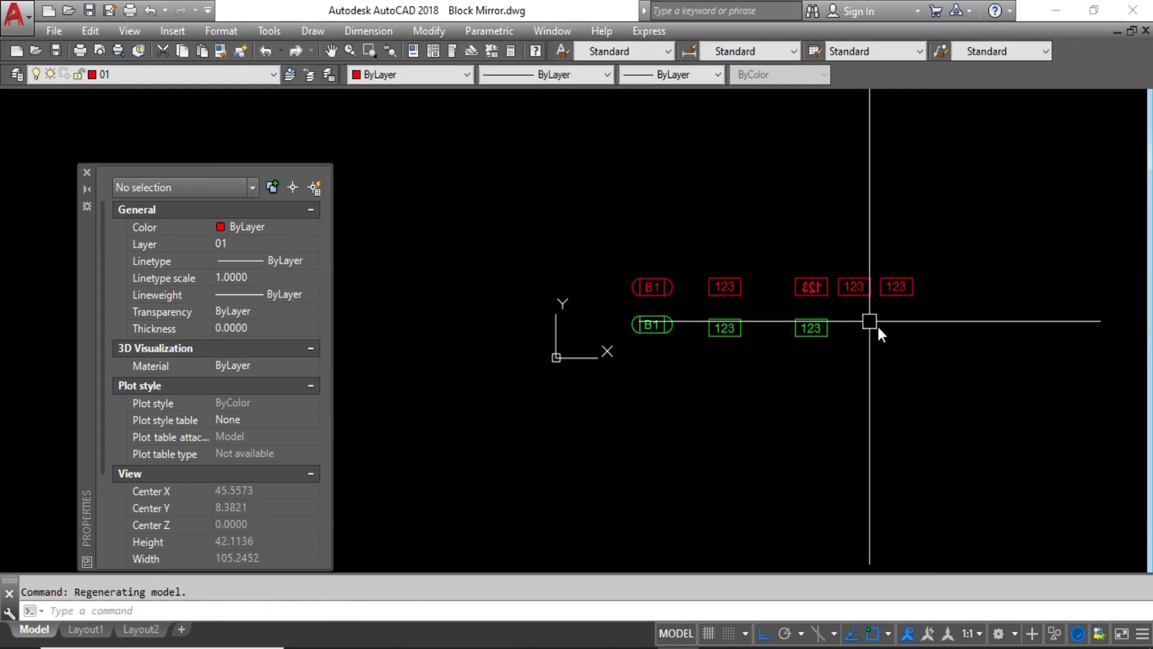